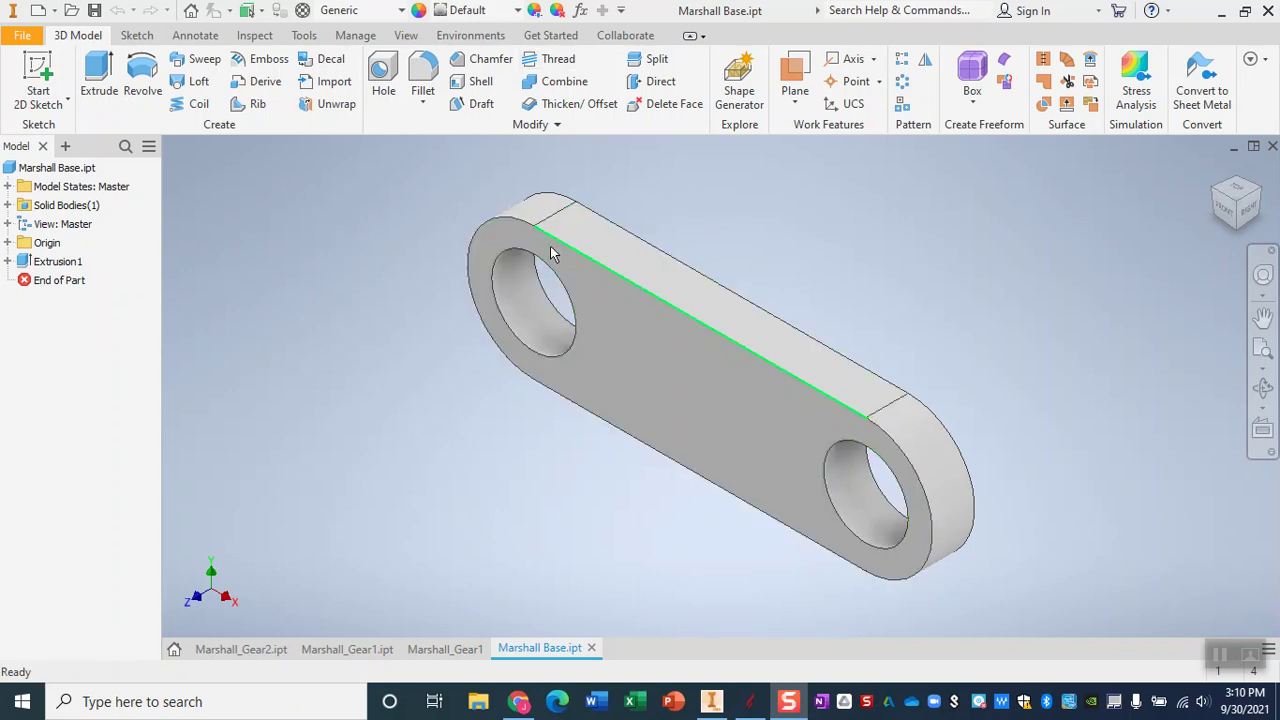
Show Inventor's File menu with its recent documents while Marshall Base.ipt is open.
{"action": "left_click", "coordinate": [24, 37]}
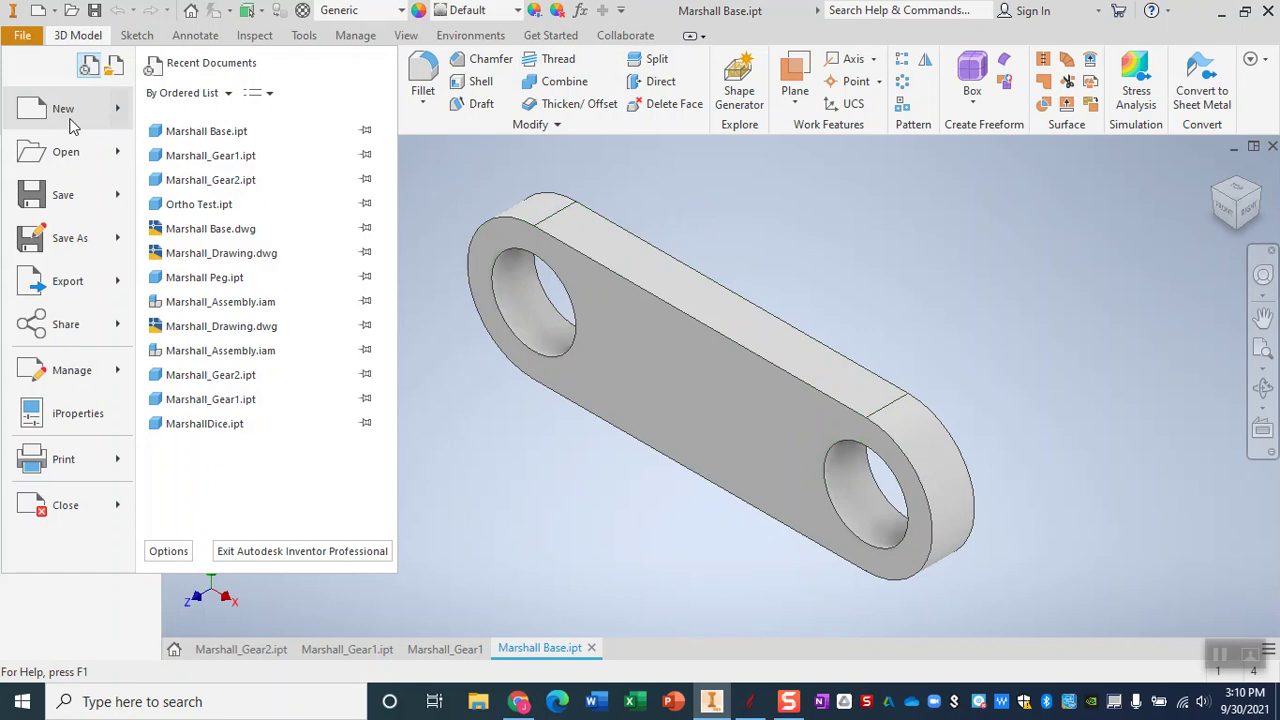
Create a new drawing from the default template.
{"action": "mouse_move", "coordinate": [120, 110]}
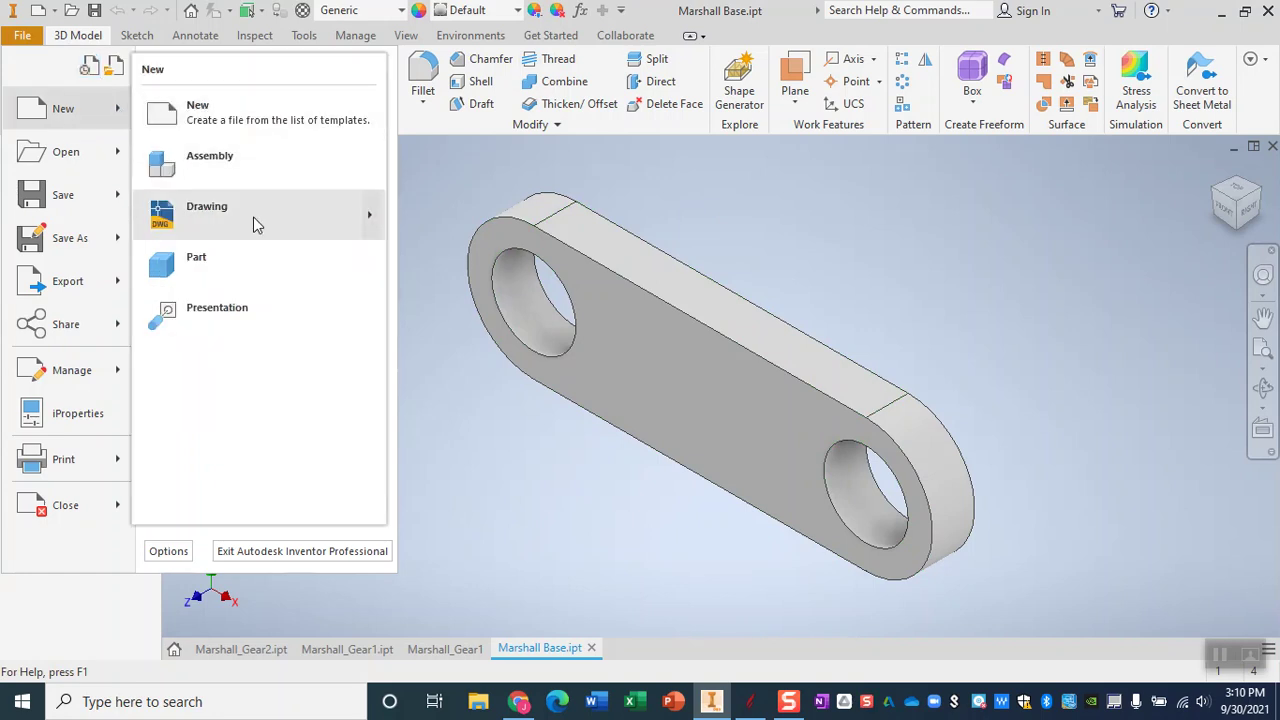
{"action": "mouse_move", "coordinate": [385, 230]}
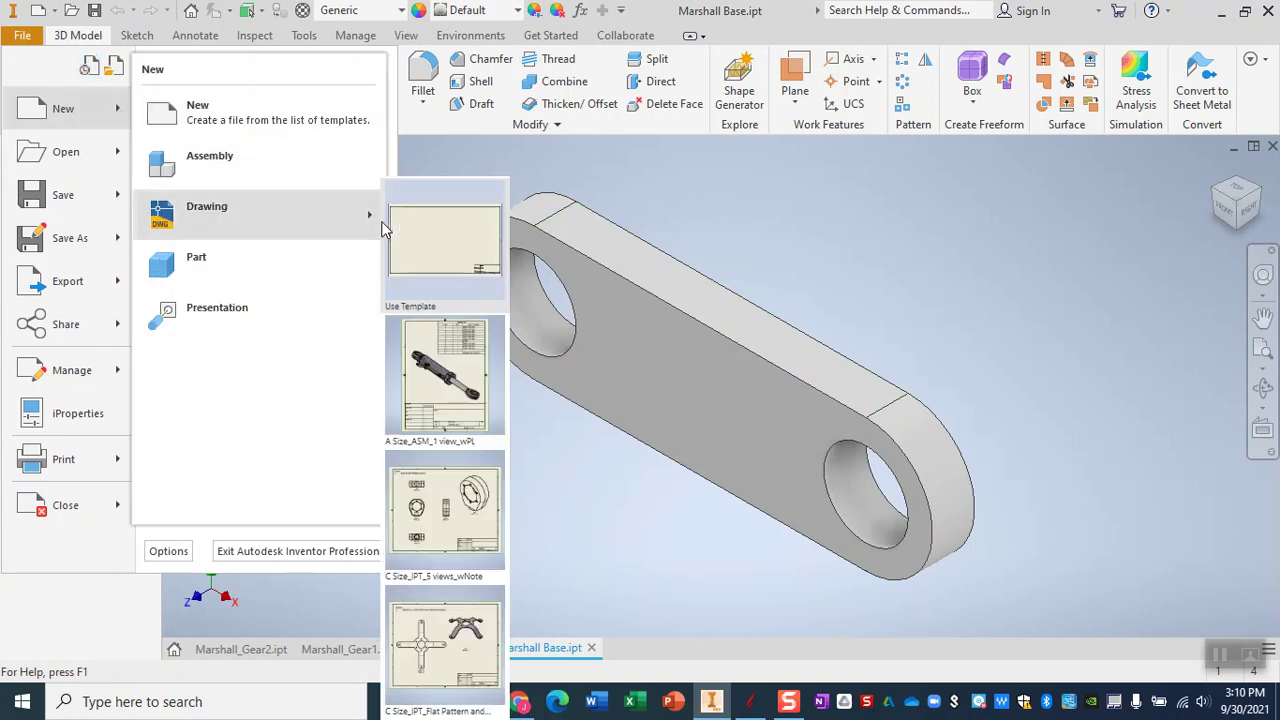
{"action": "left_click", "coordinate": [451, 220]}
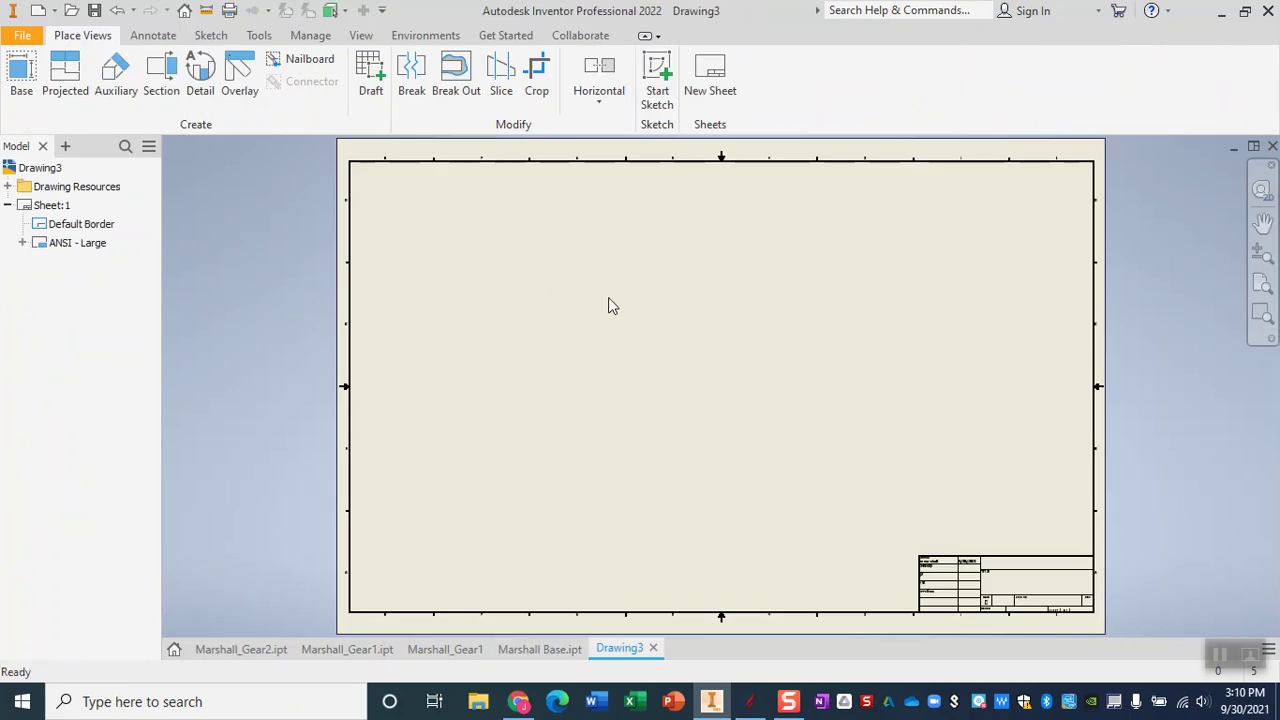
Change Sheet:1's size from D to A4 through Edit Sheet.
{"action": "right_click", "coordinate": [64, 212]}
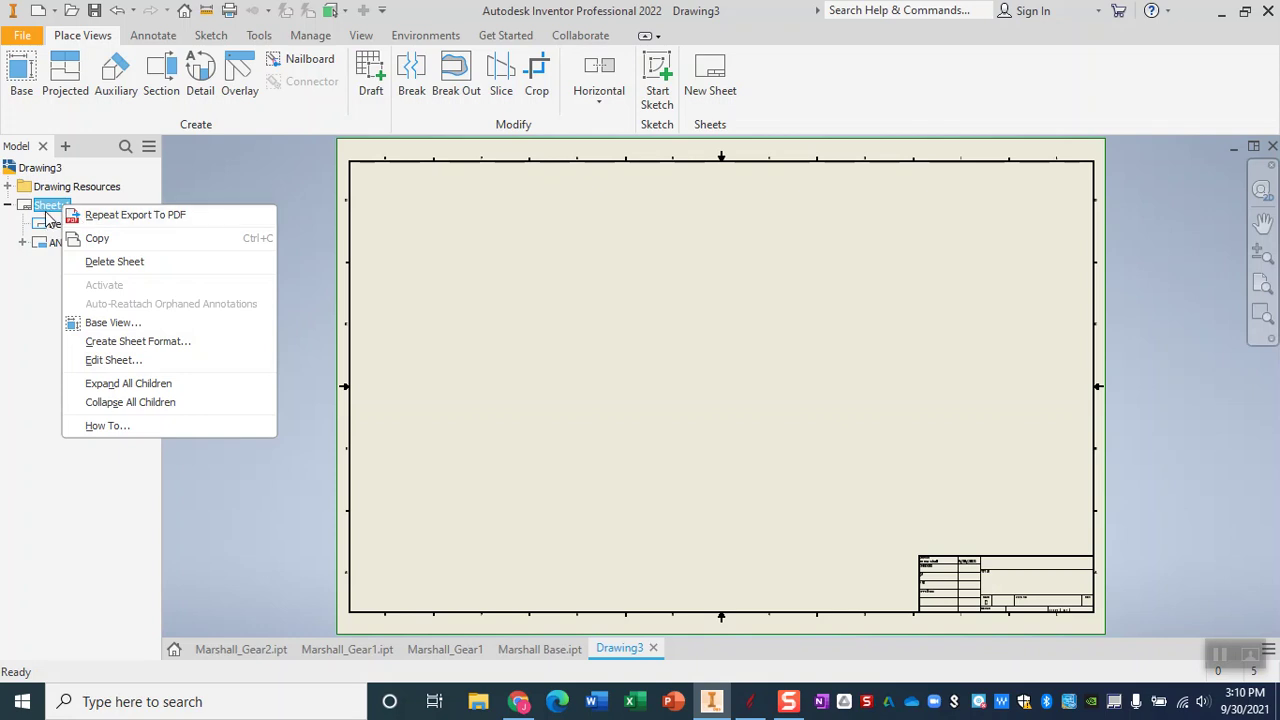
{"action": "left_click", "coordinate": [107, 362]}
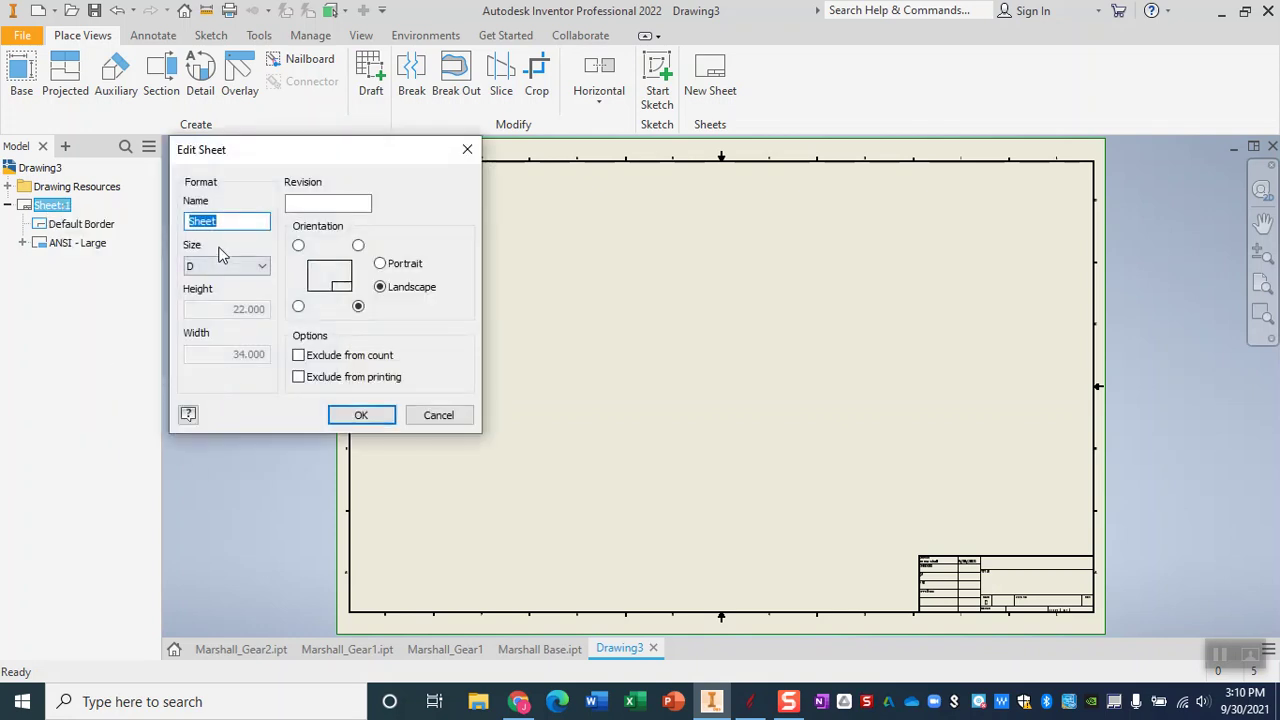
{"action": "left_click", "coordinate": [222, 266]}
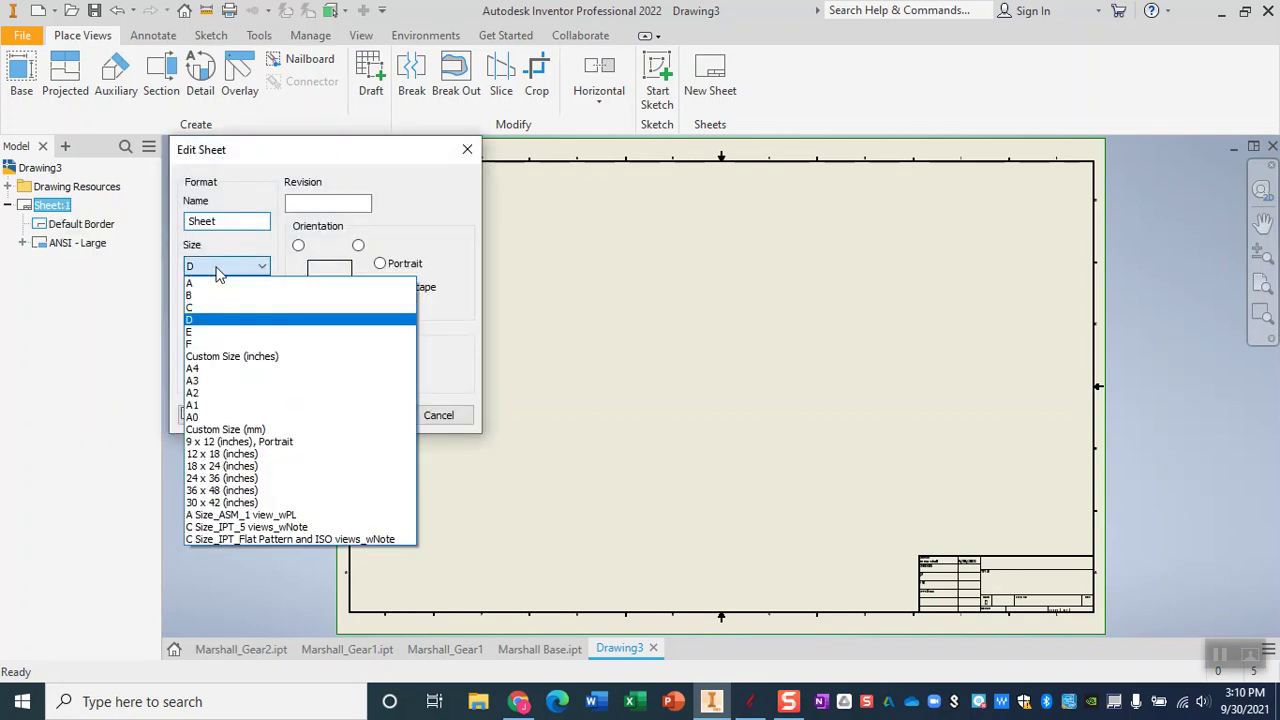
{"action": "left_click", "coordinate": [208, 370]}
{"action": "left_click", "coordinate": [341, 416]}
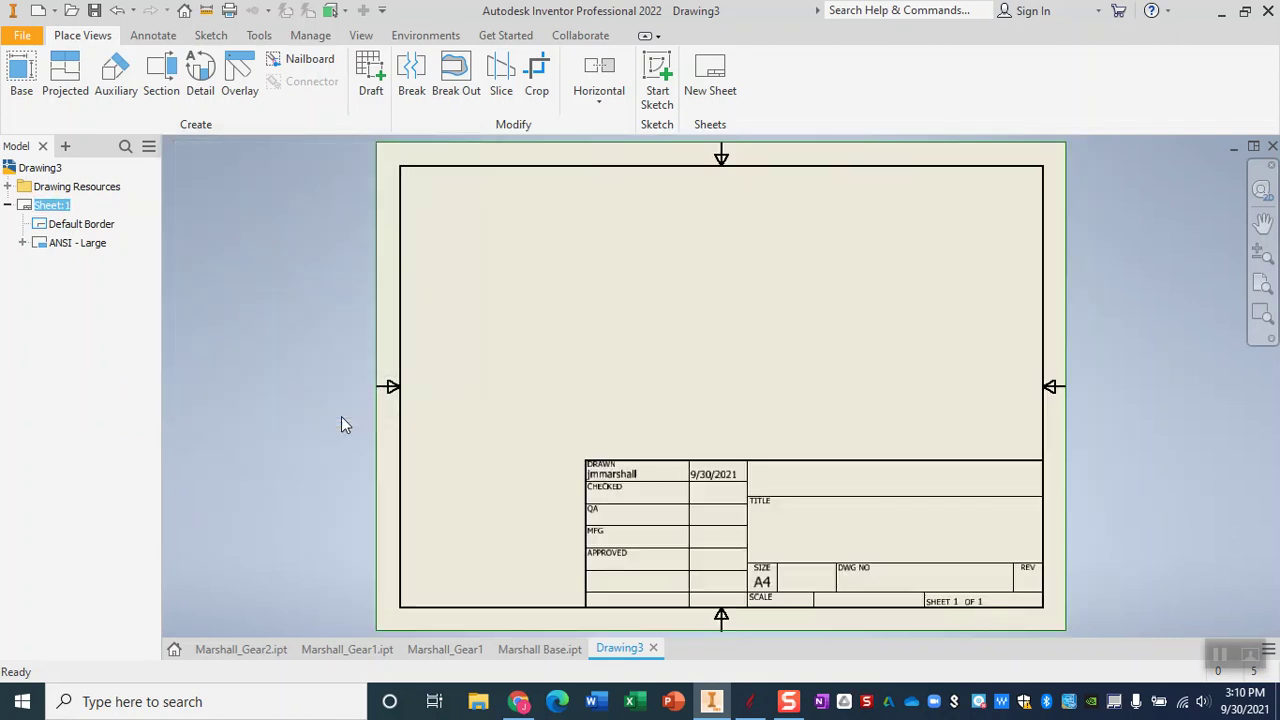
Delete the Default Border and the ANSI - Large title block from the sheet.
{"action": "right_click", "coordinate": [58, 231]}
{"action": "left_click", "coordinate": [92, 261]}
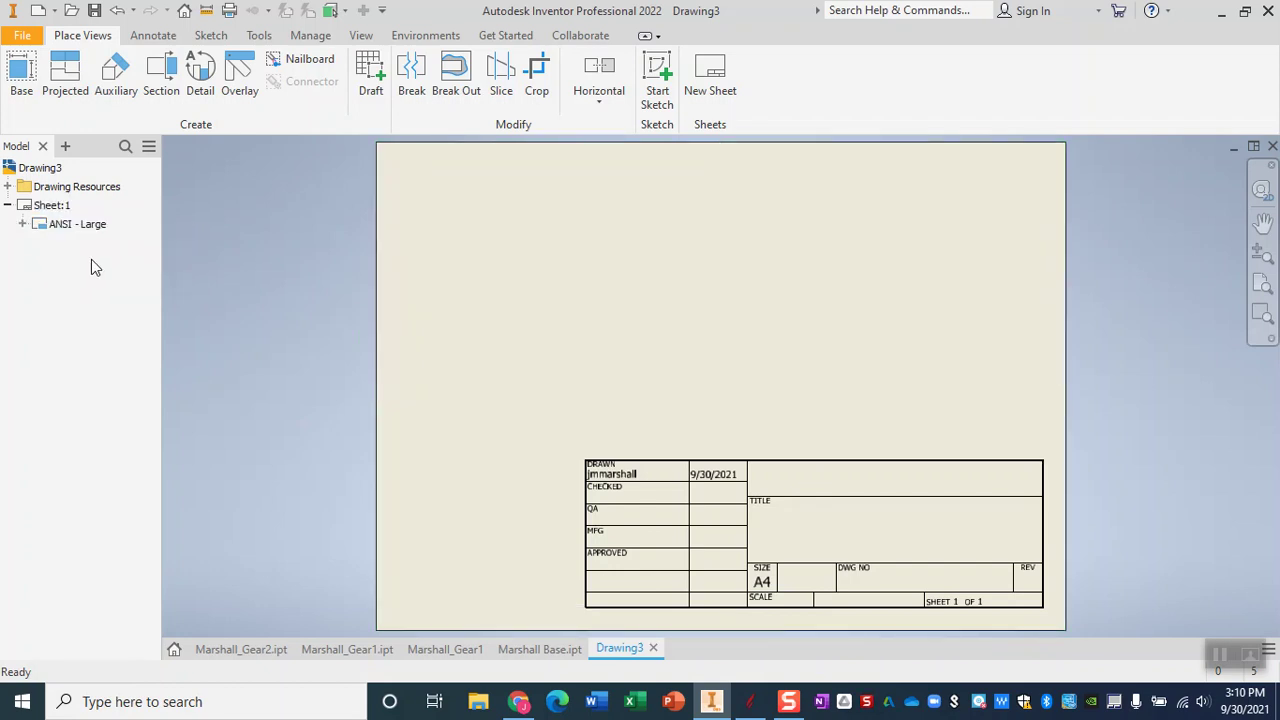
{"action": "right_click", "coordinate": [42, 224]}
{"action": "left_click", "coordinate": [88, 256]}
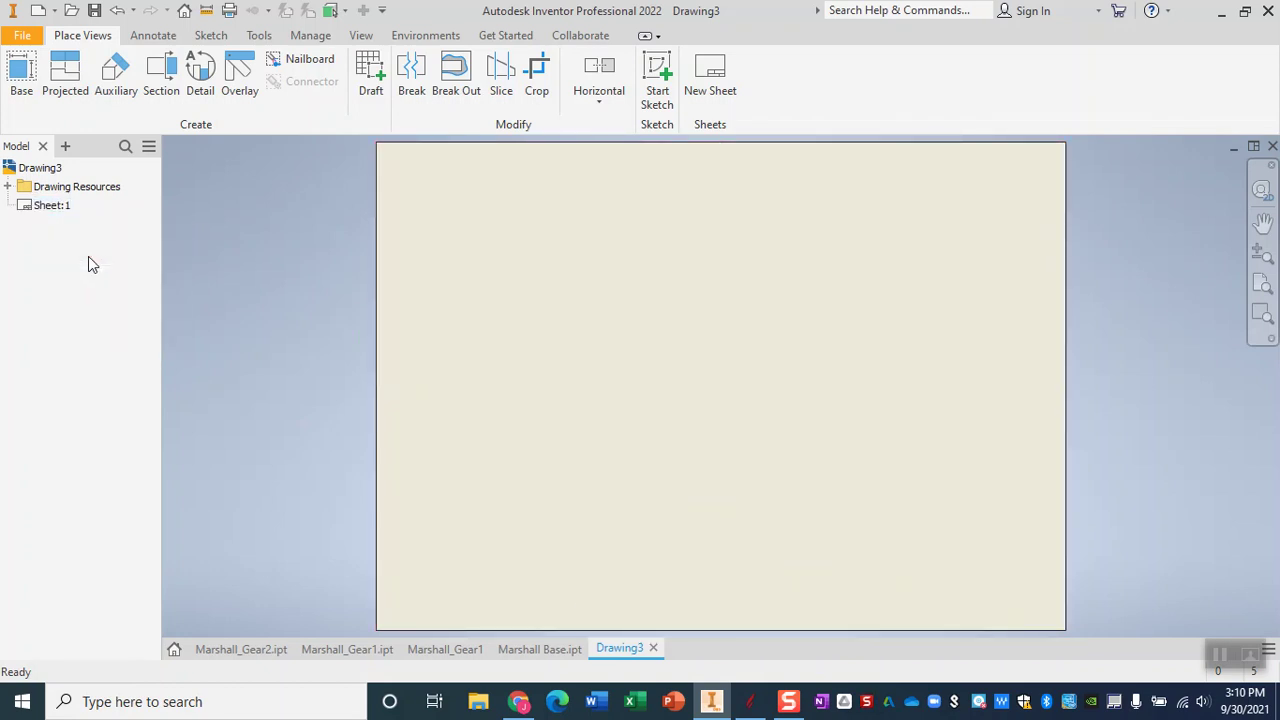
Place a 1:1 base view of the Marshall Base part on the sheet.
{"action": "left_click", "coordinate": [21, 78]}
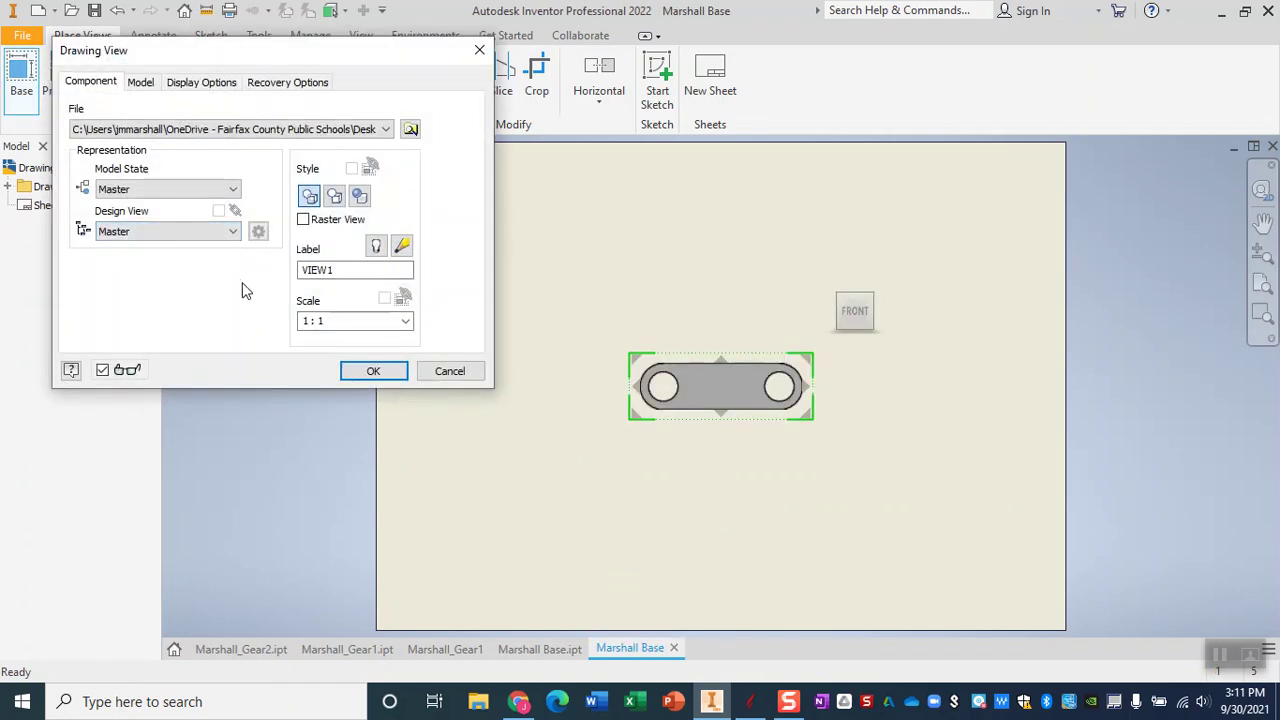
{"action": "left_click", "coordinate": [328, 320]}
{"action": "left_click", "coordinate": [374, 372]}
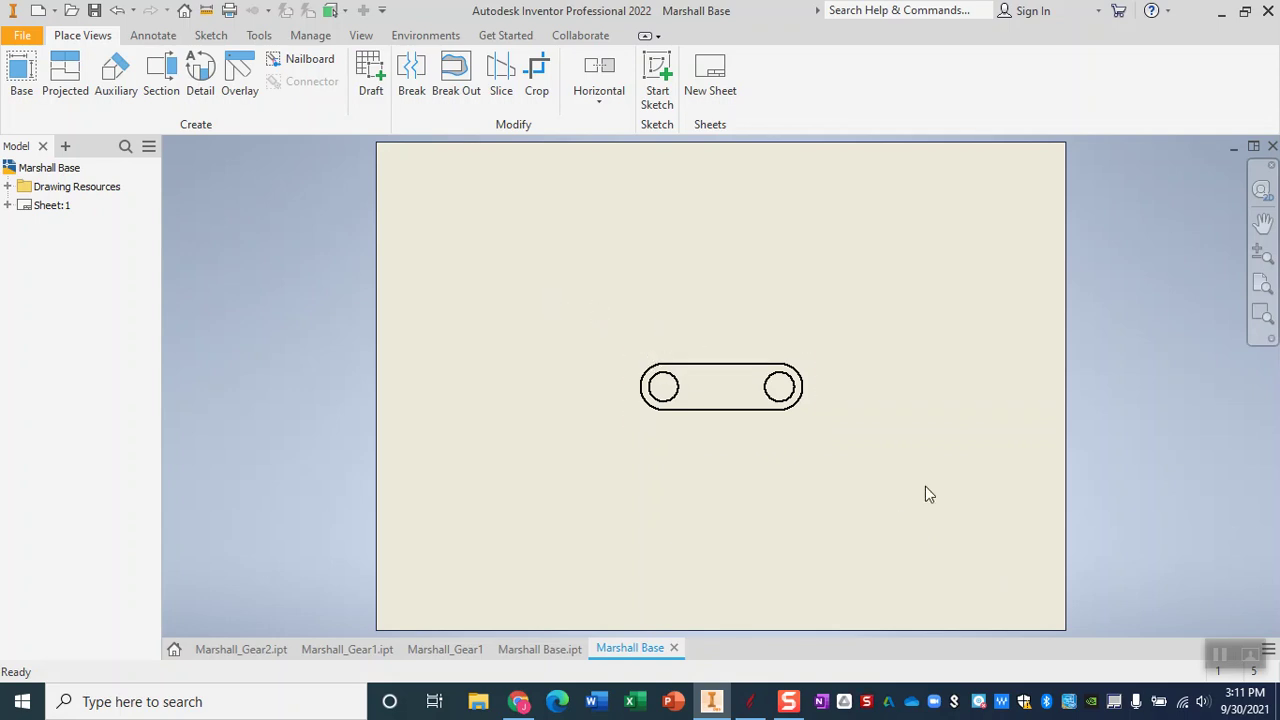
{"action": "left_click", "coordinate": [22, 35]}
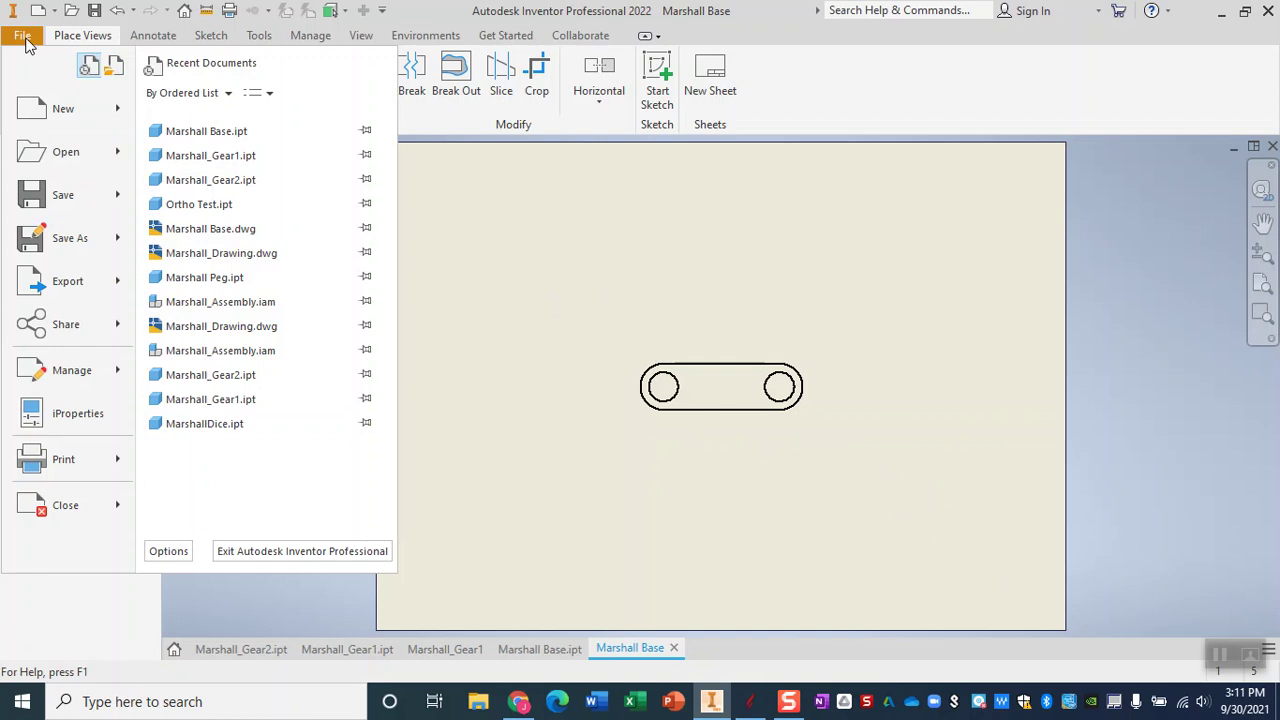
{"action": "left_click", "coordinate": [72, 208]}
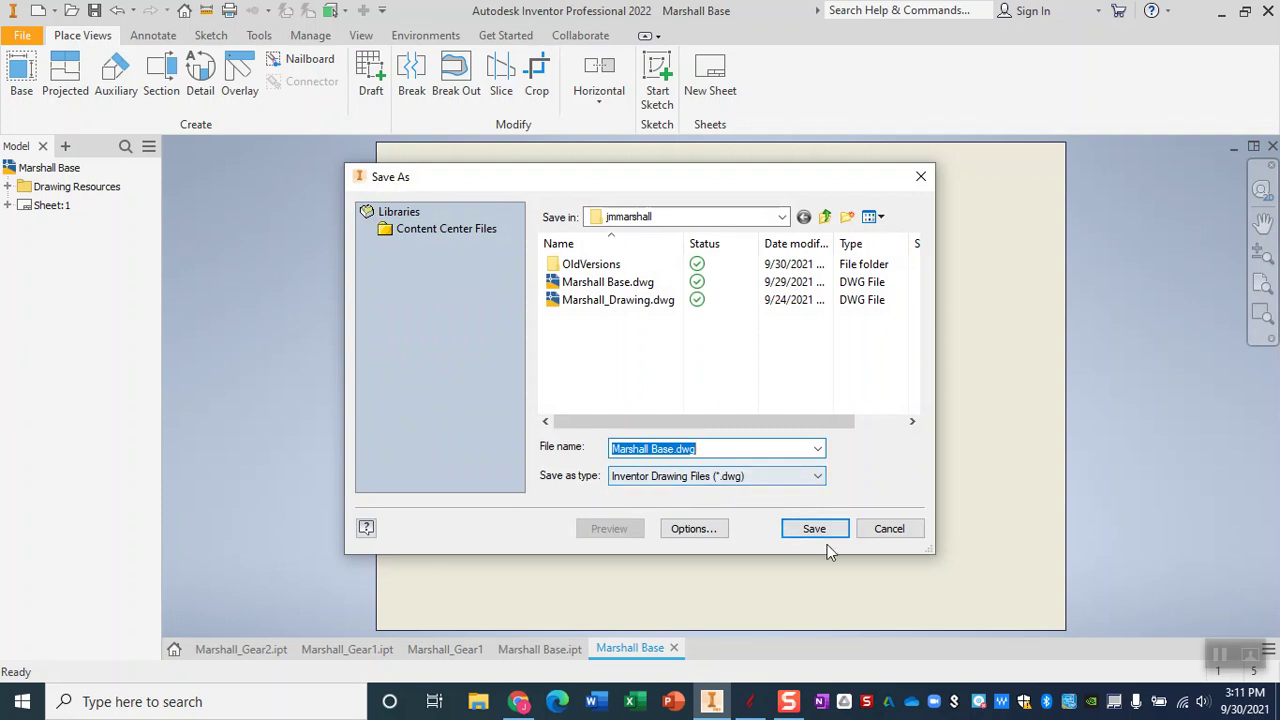
{"action": "left_click", "coordinate": [889, 527]}
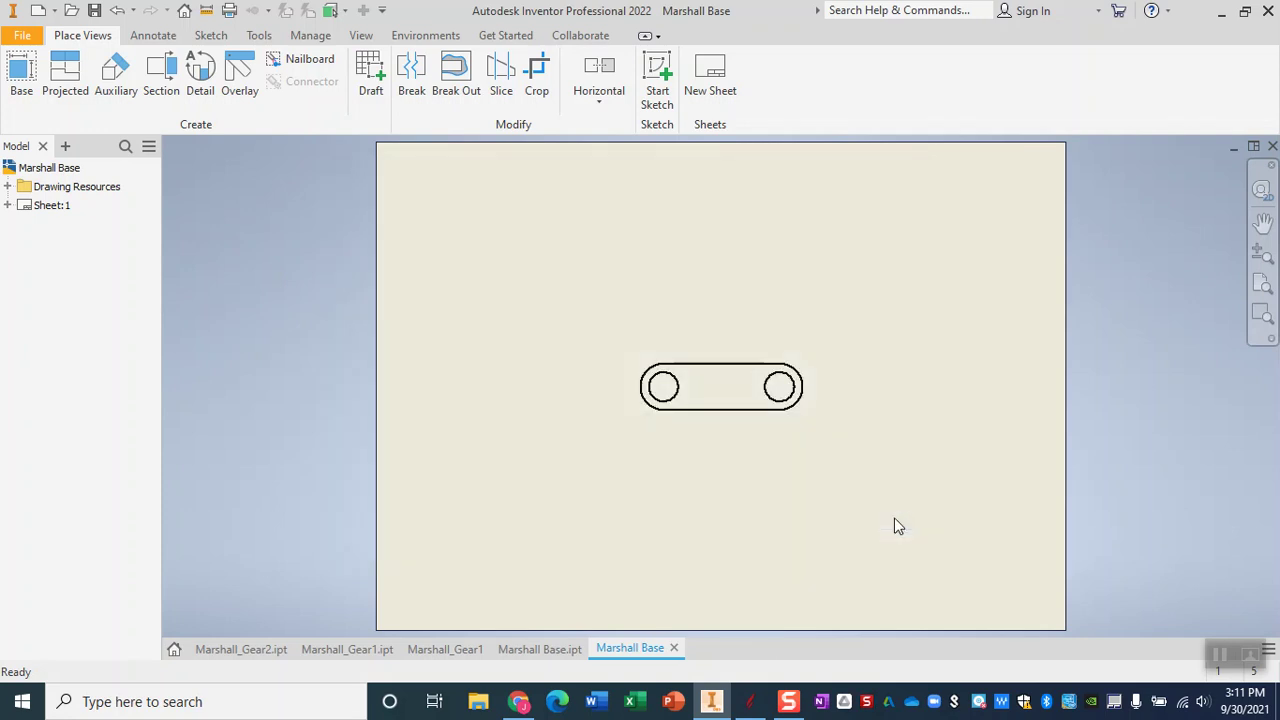
{"action": "left_click", "coordinate": [22, 35]}
{"action": "mouse_move", "coordinate": [100, 283]}
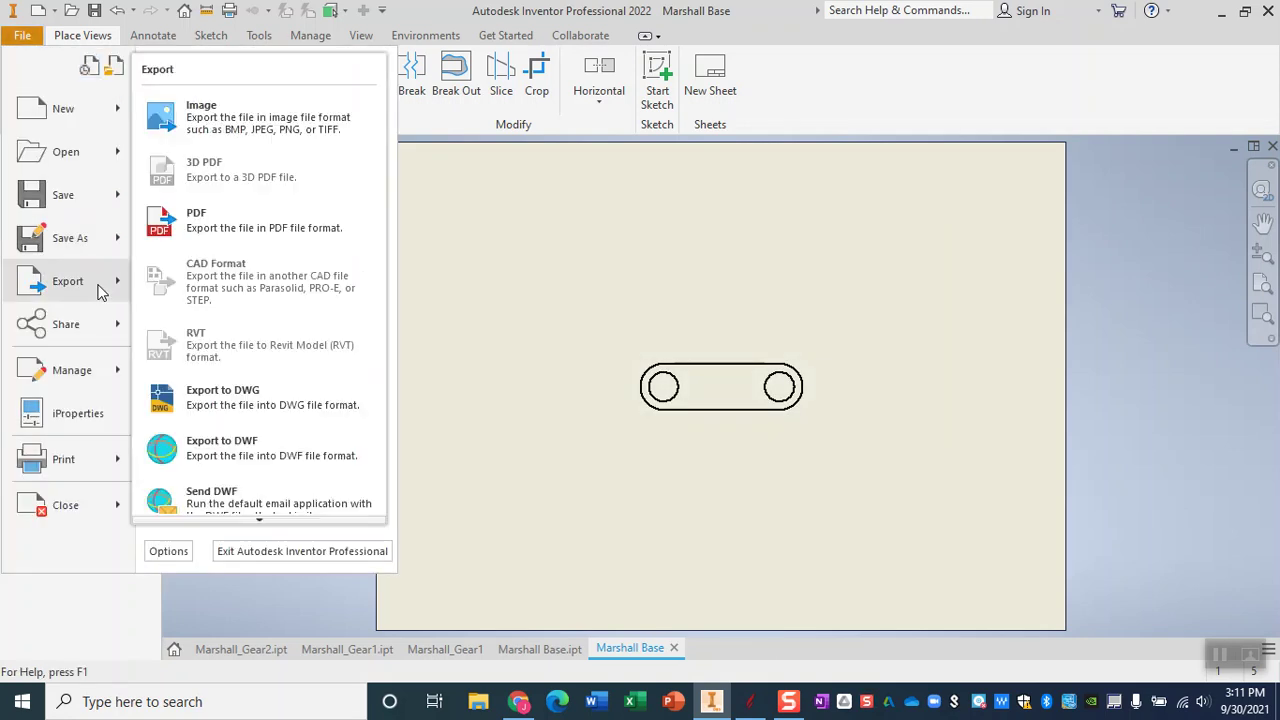
{"action": "left_click", "coordinate": [236, 245]}
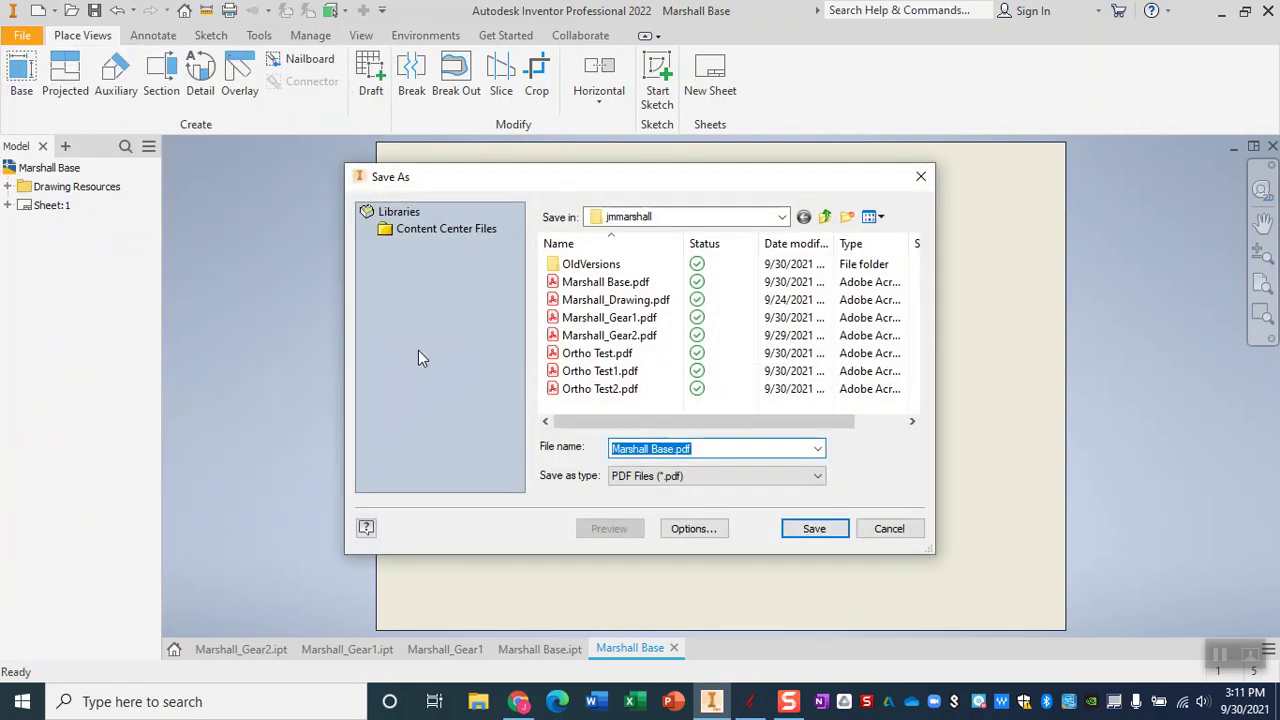
{"action": "left_click", "coordinate": [888, 529]}
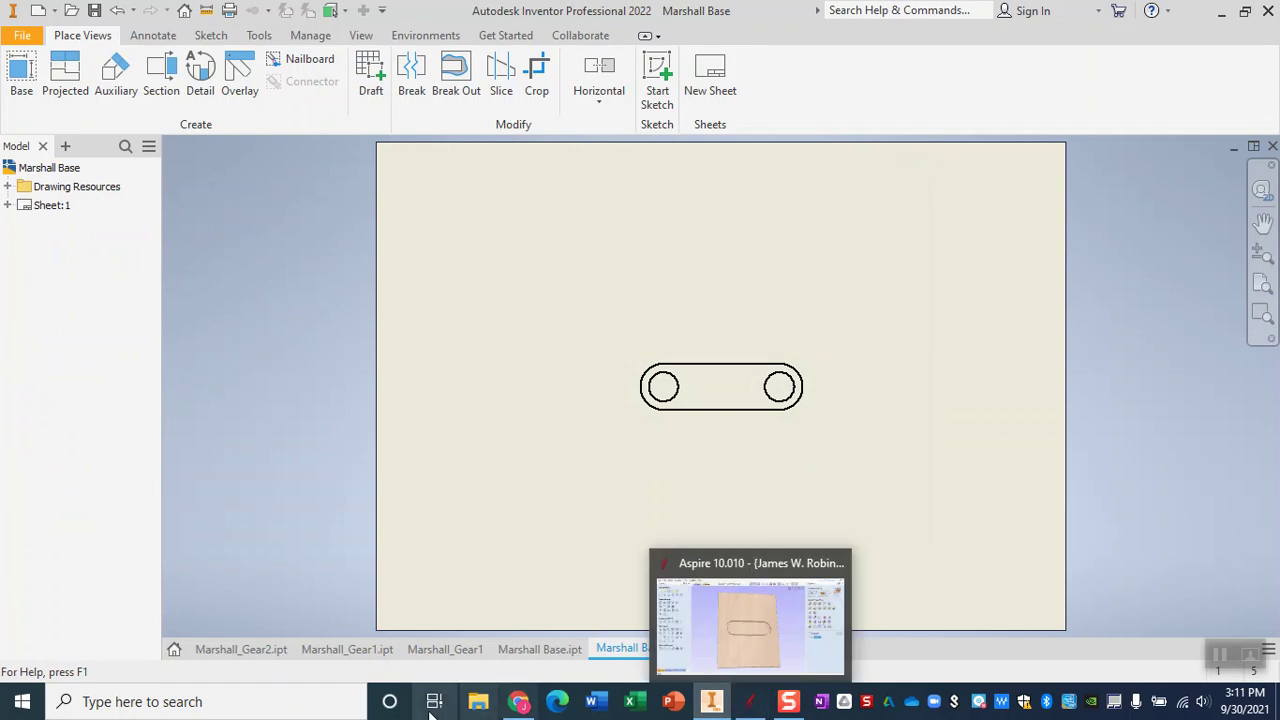
Launch Aspire 10.0 from the Start menu's My Applications folder.
{"action": "left_click", "coordinate": [22, 701]}
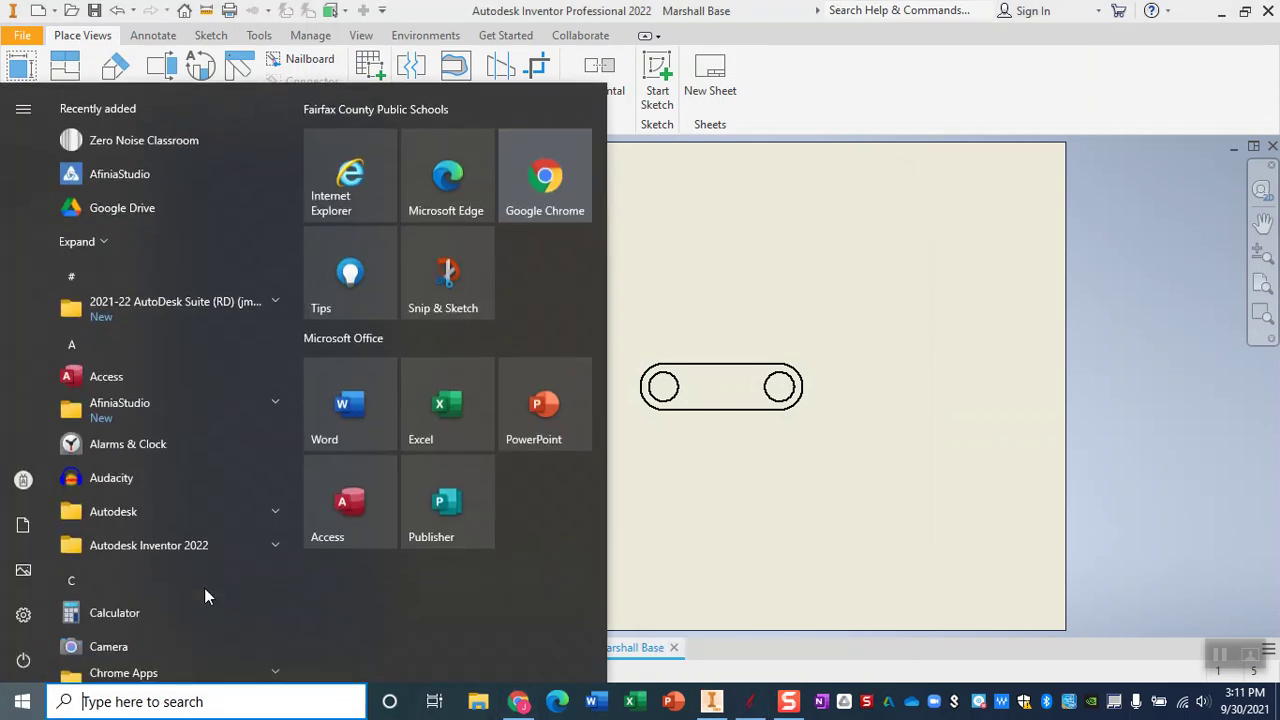
{"action": "scroll", "coordinate": [154, 486], "scroll_direction": "down", "scroll_amount": 5}
{"action": "scroll", "coordinate": [154, 478], "scroll_direction": "down", "scroll_amount": 5}
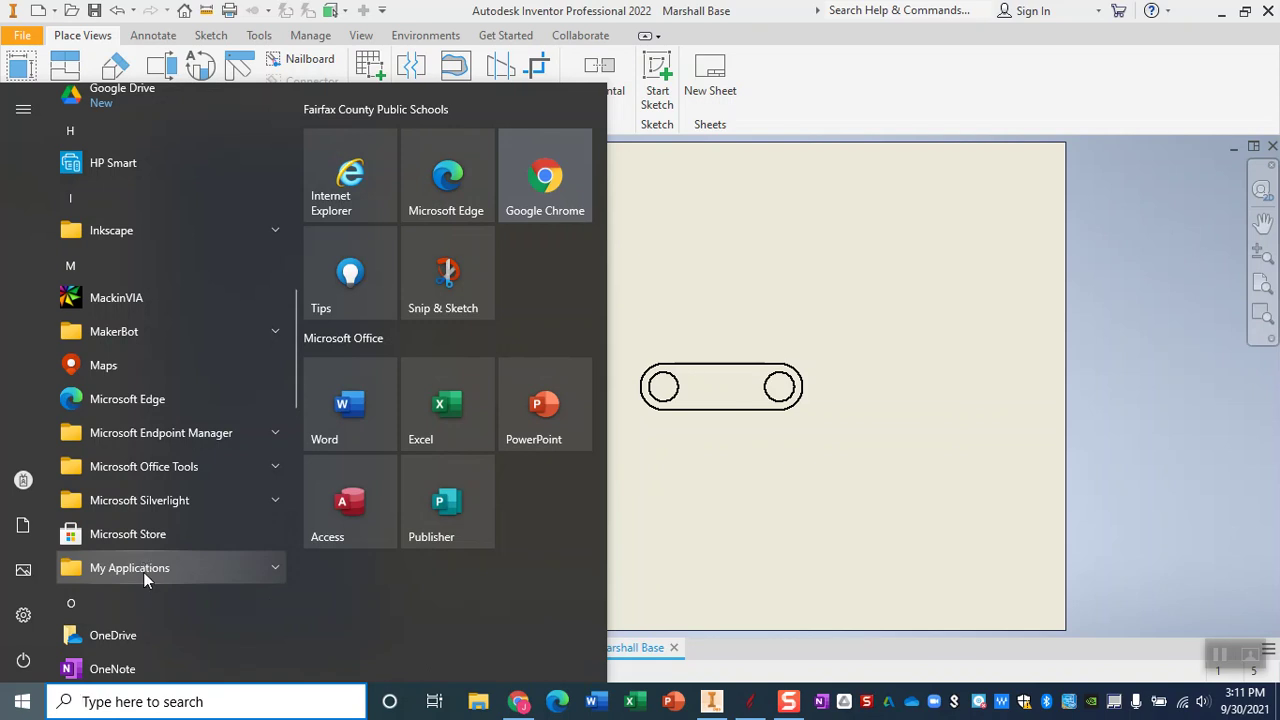
{"action": "left_click", "coordinate": [143, 568]}
{"action": "scroll", "coordinate": [132, 525], "scroll_direction": "down", "scroll_amount": 3}
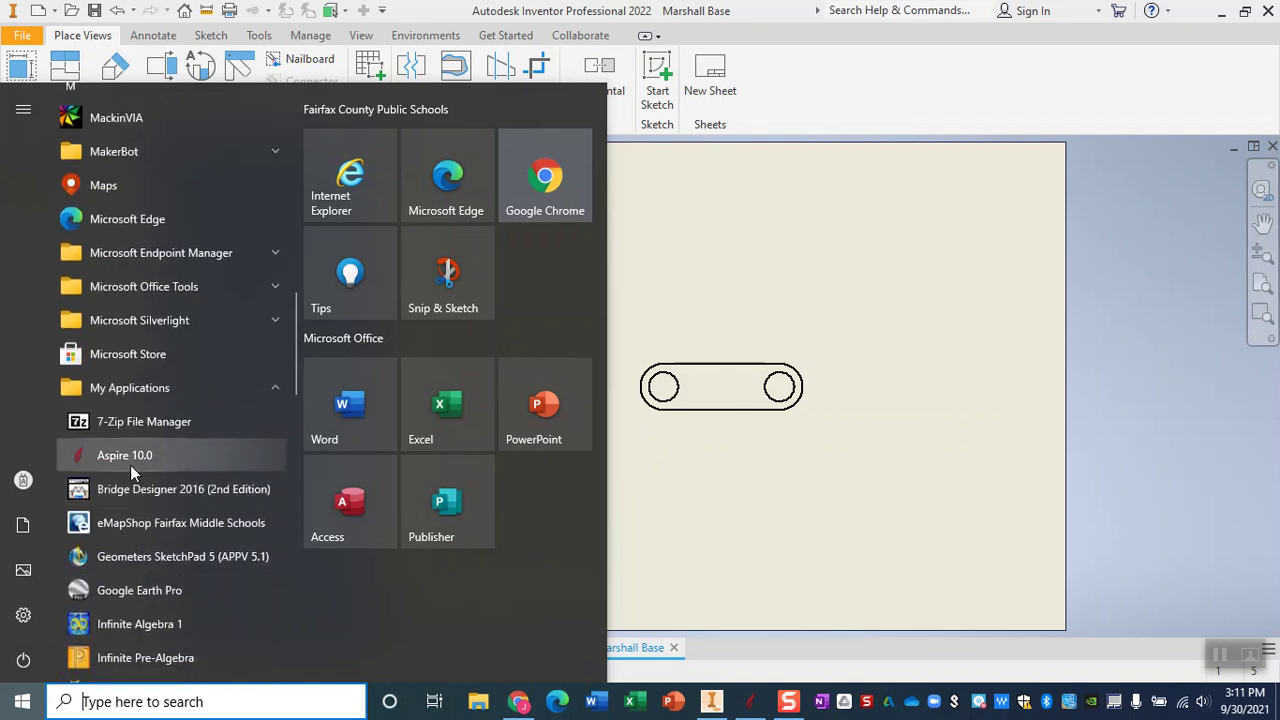
{"action": "left_click", "coordinate": [130, 463]}
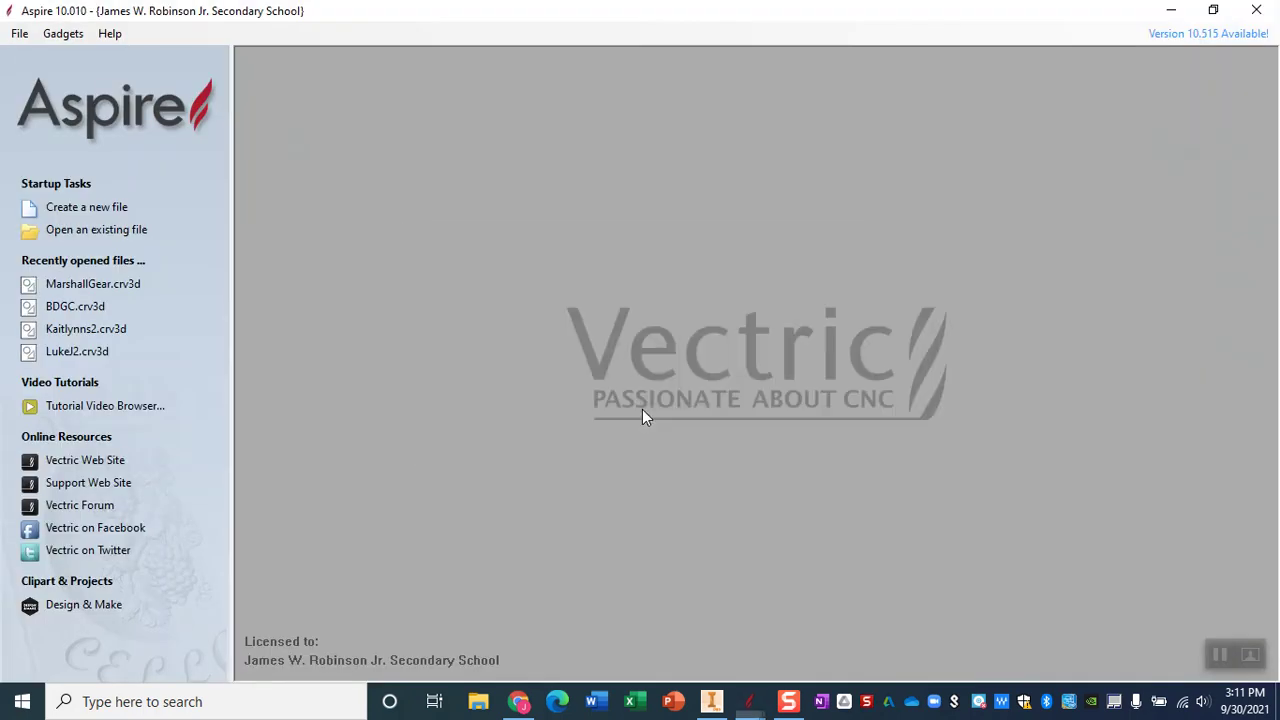
Create a new Aspire job, bringing up Job Setup for a single-sided inch blank.
{"action": "left_click", "coordinate": [74, 210]}
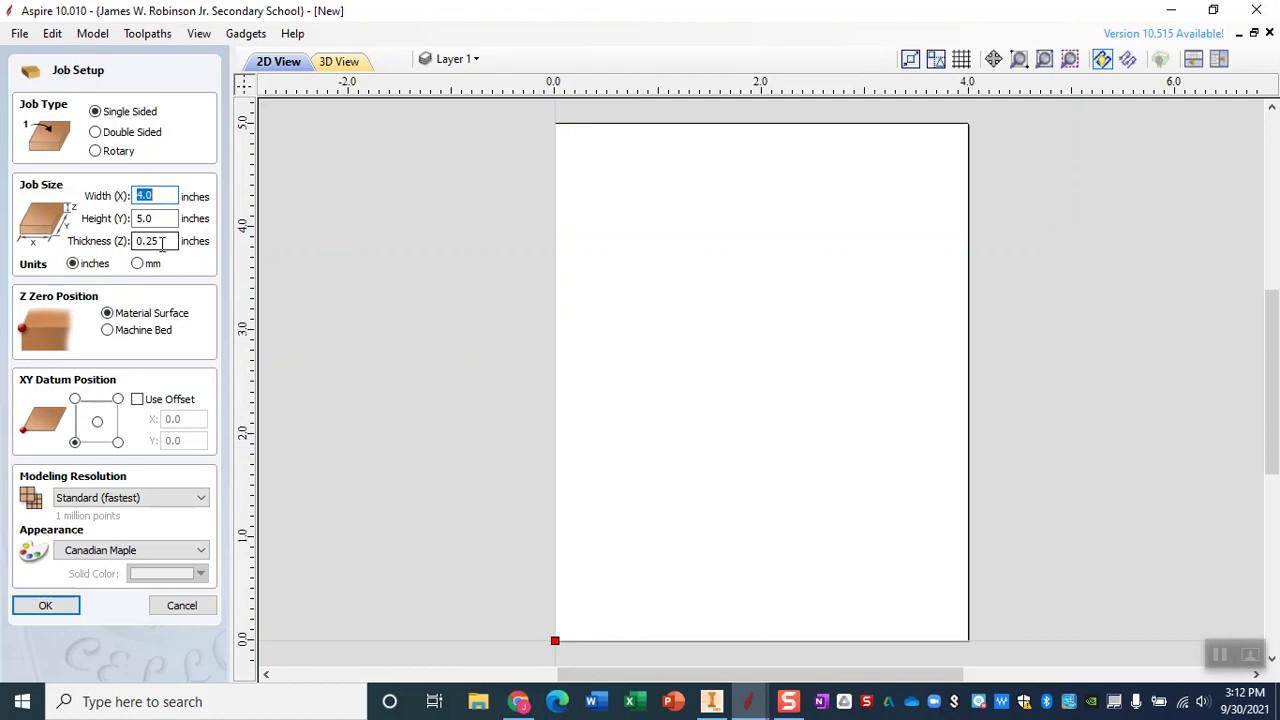
Accept the 4 × 5 × 0.25 inch job setup, then cancel the Import Bitmap dialog.
{"action": "left_click", "coordinate": [46, 606]}
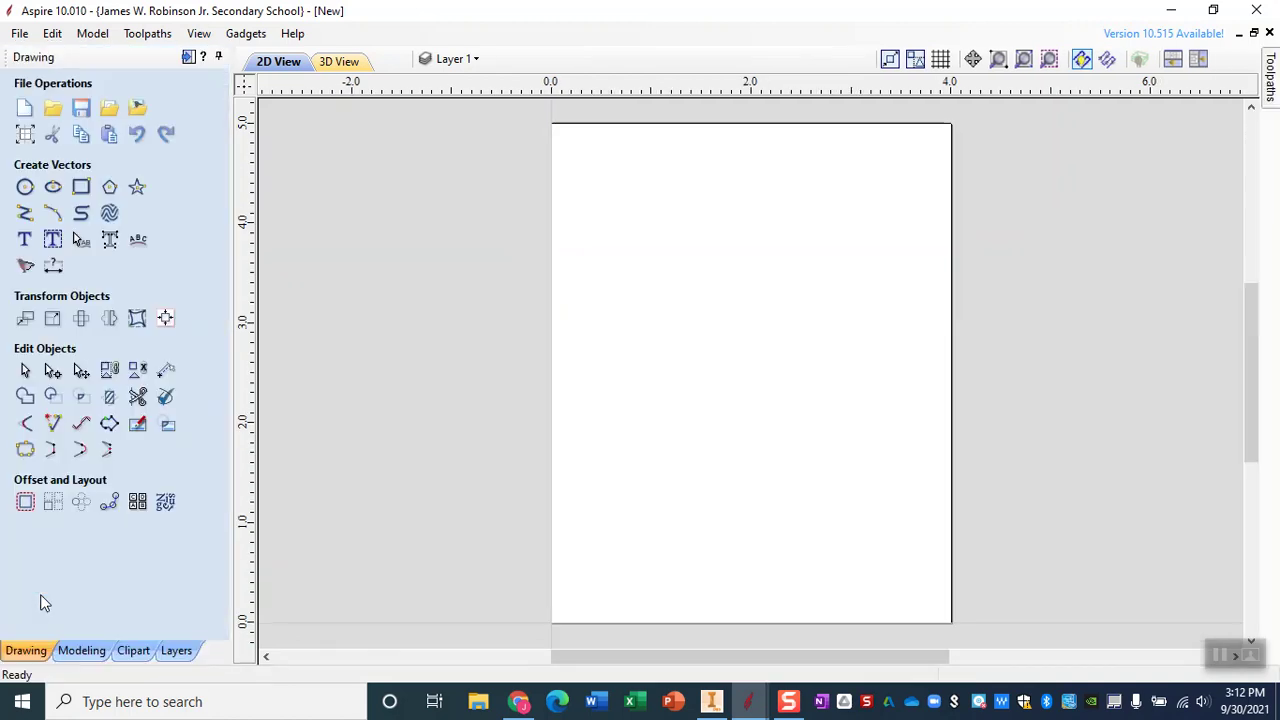
{"action": "left_click", "coordinate": [139, 109]}
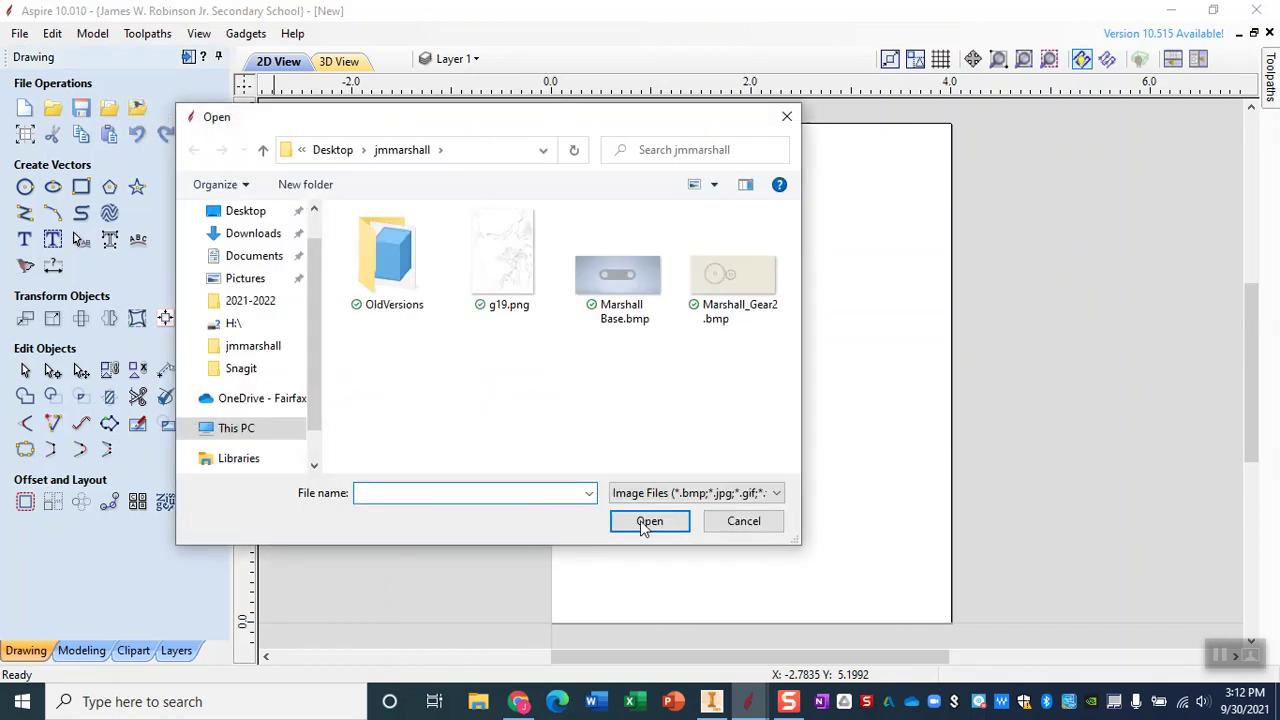
{"action": "left_click", "coordinate": [736, 494]}
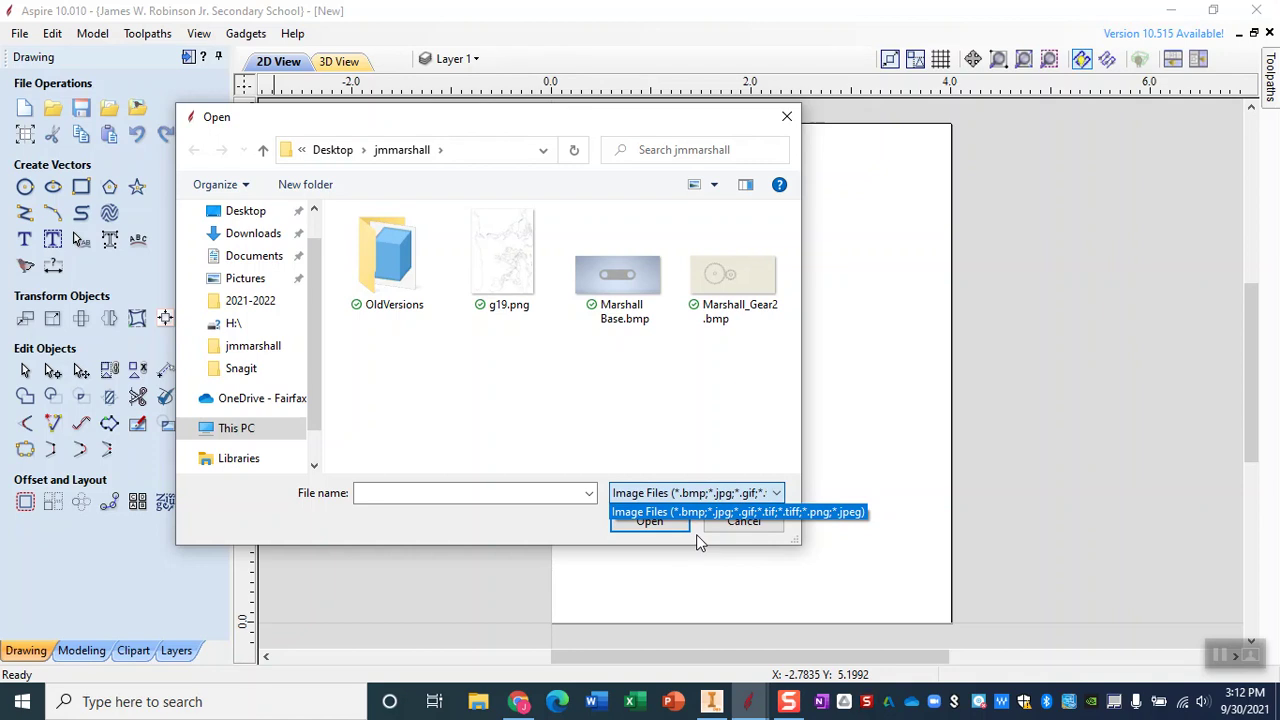
{"action": "left_click", "coordinate": [760, 516]}
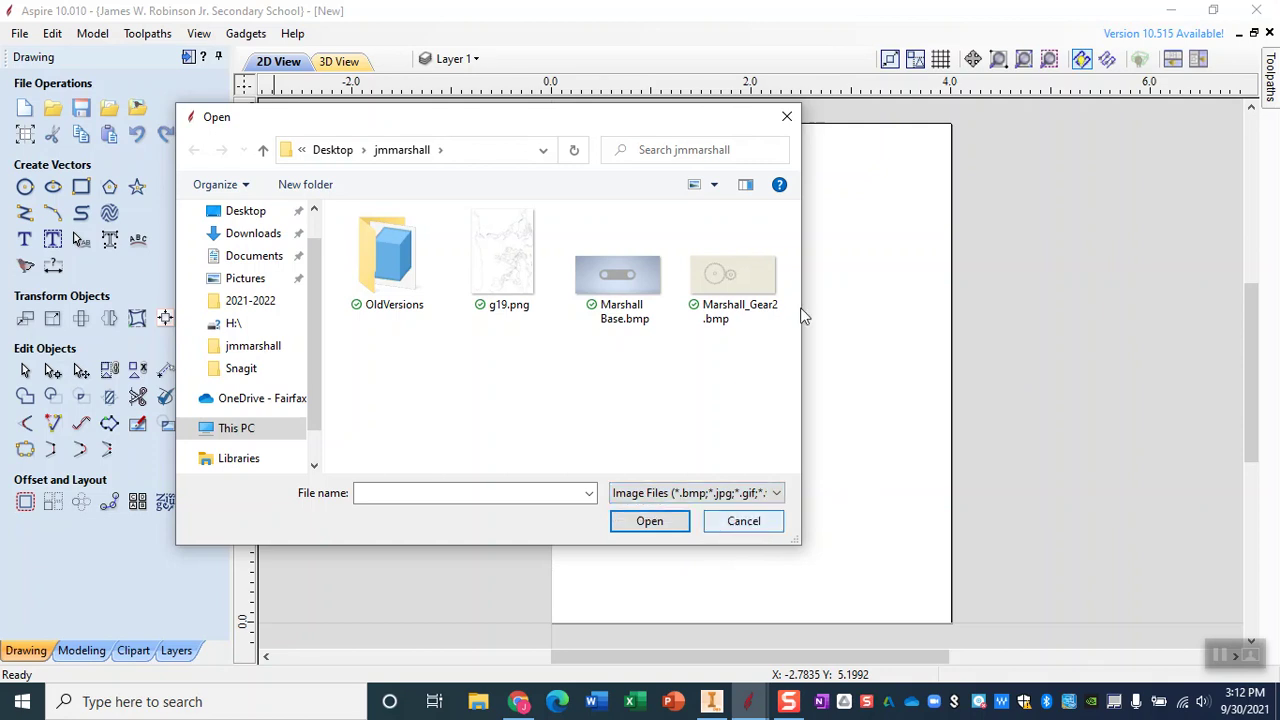
{"action": "left_click", "coordinate": [787, 117]}
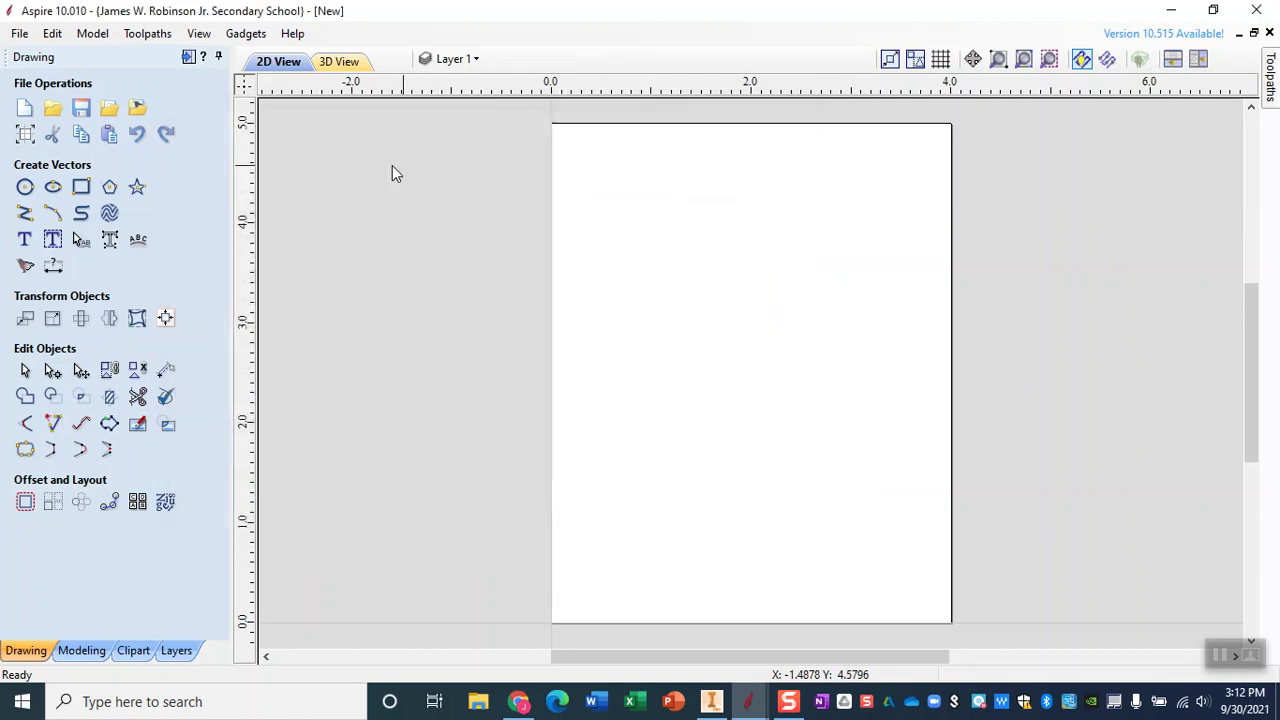
Import Marshall Base.pdf as vectors into the job.
{"action": "left_click", "coordinate": [112, 110]}
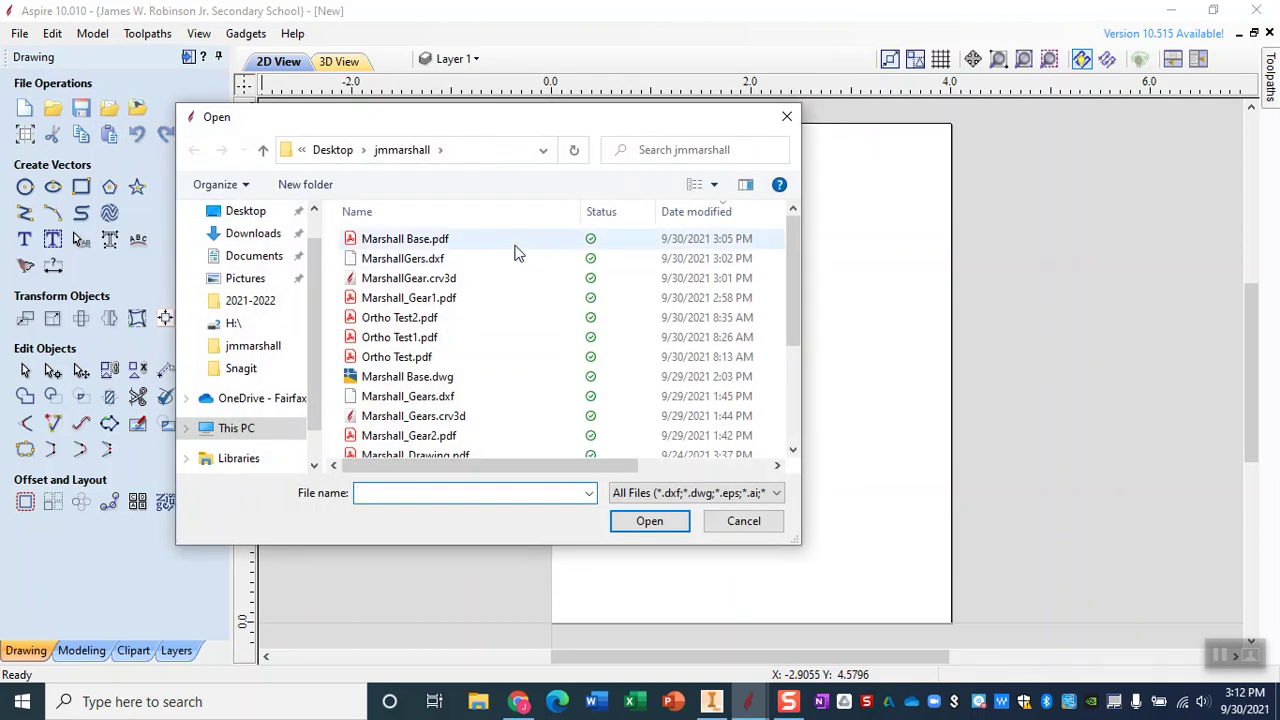
{"action": "left_click", "coordinate": [508, 243]}
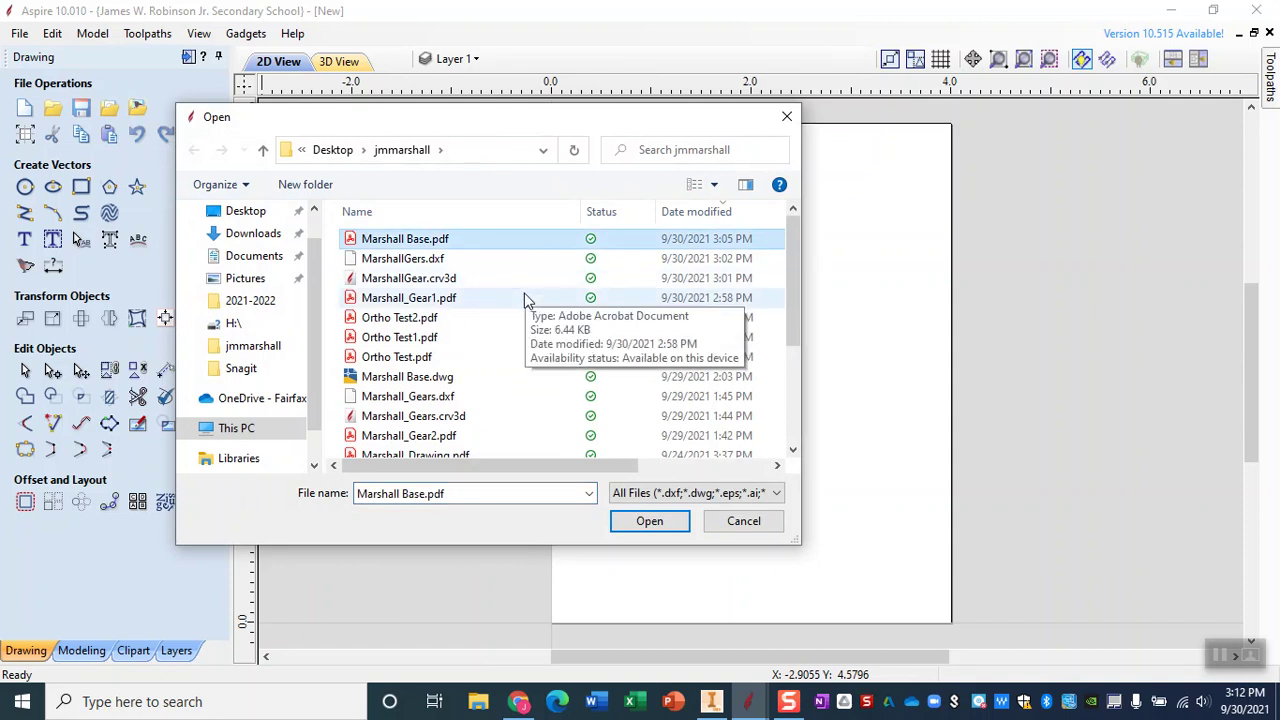
{"action": "left_click", "coordinate": [650, 521]}
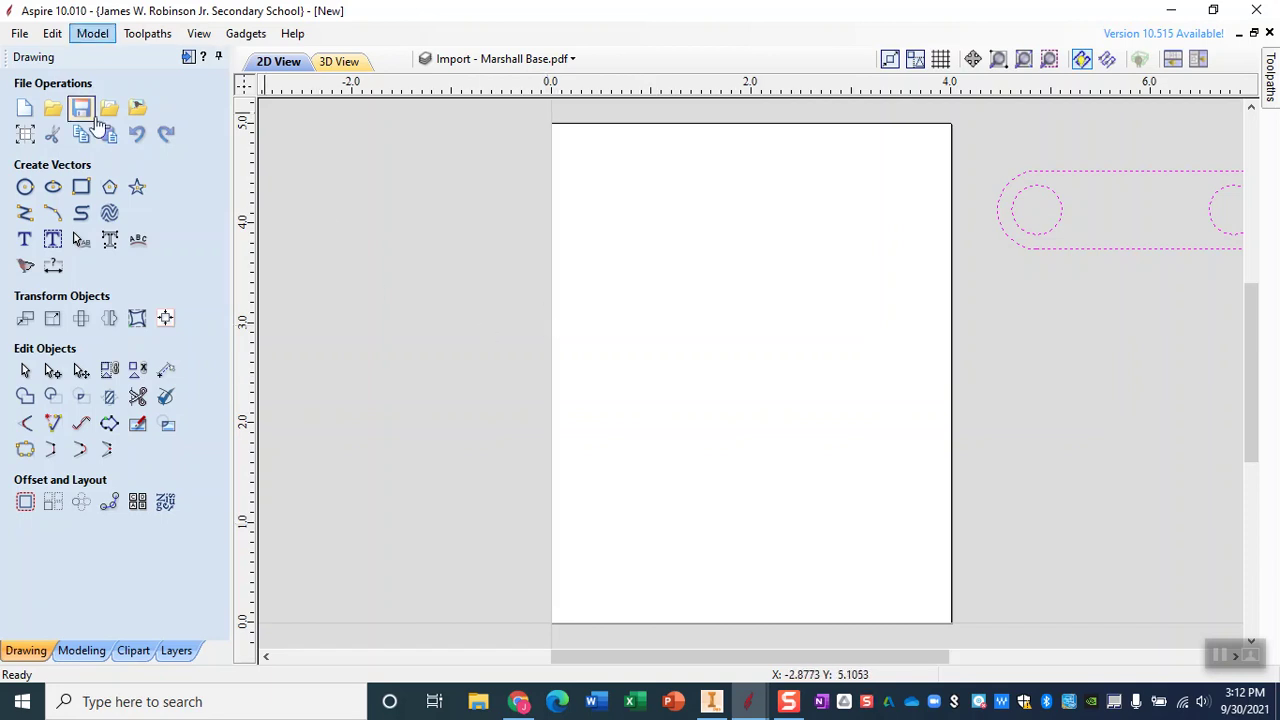
Drag all slot vectors onto the material sheet and convert 20.0025 mm to inches.
{"action": "middle_click_drag", "start_coordinate": [1029, 405], "coordinate": [812, 453]}
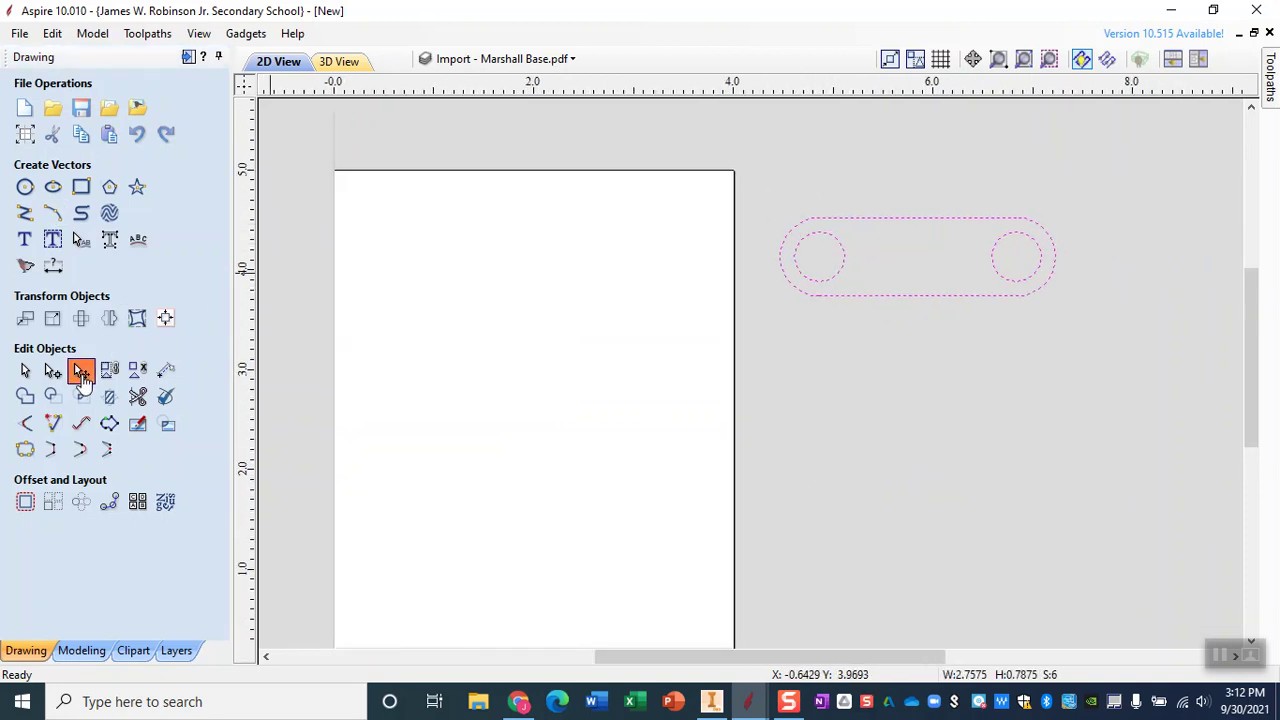
{"action": "left_click", "coordinate": [926, 278]}
{"action": "left_click_drag", "start_coordinate": [920, 251], "coordinate": [508, 418]}
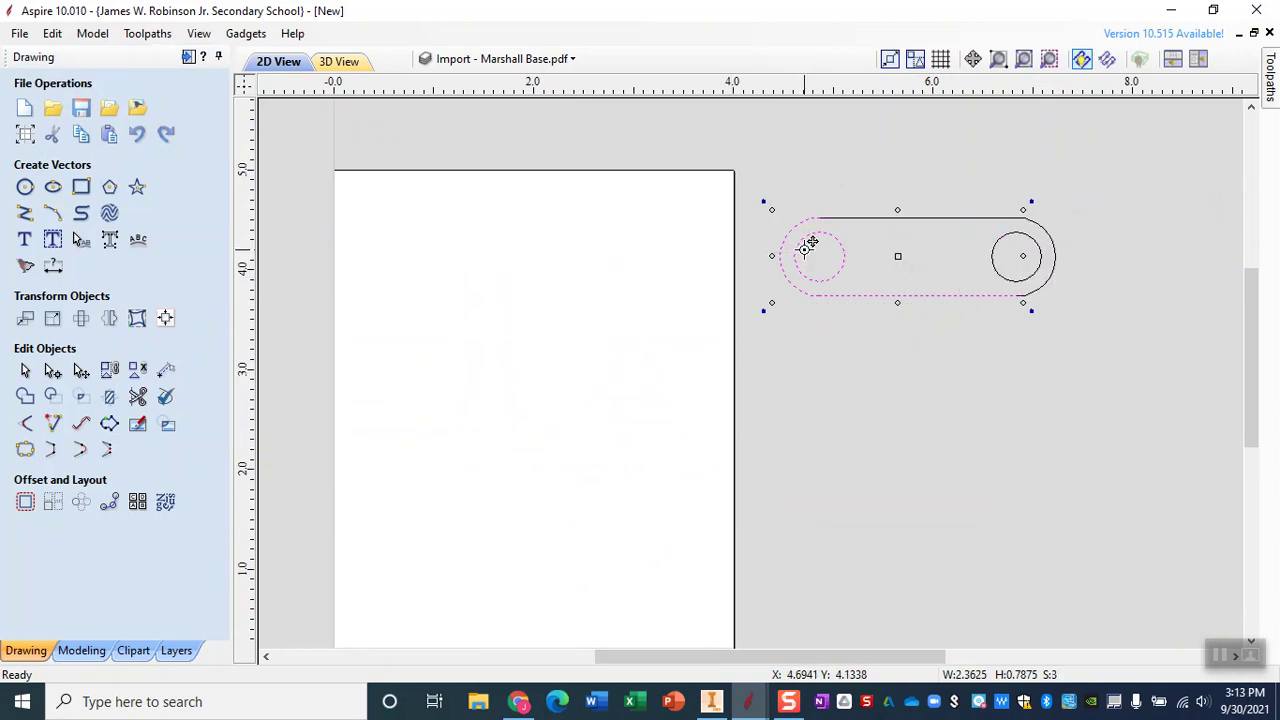
{"action": "key", "text": "ctrl+z"}
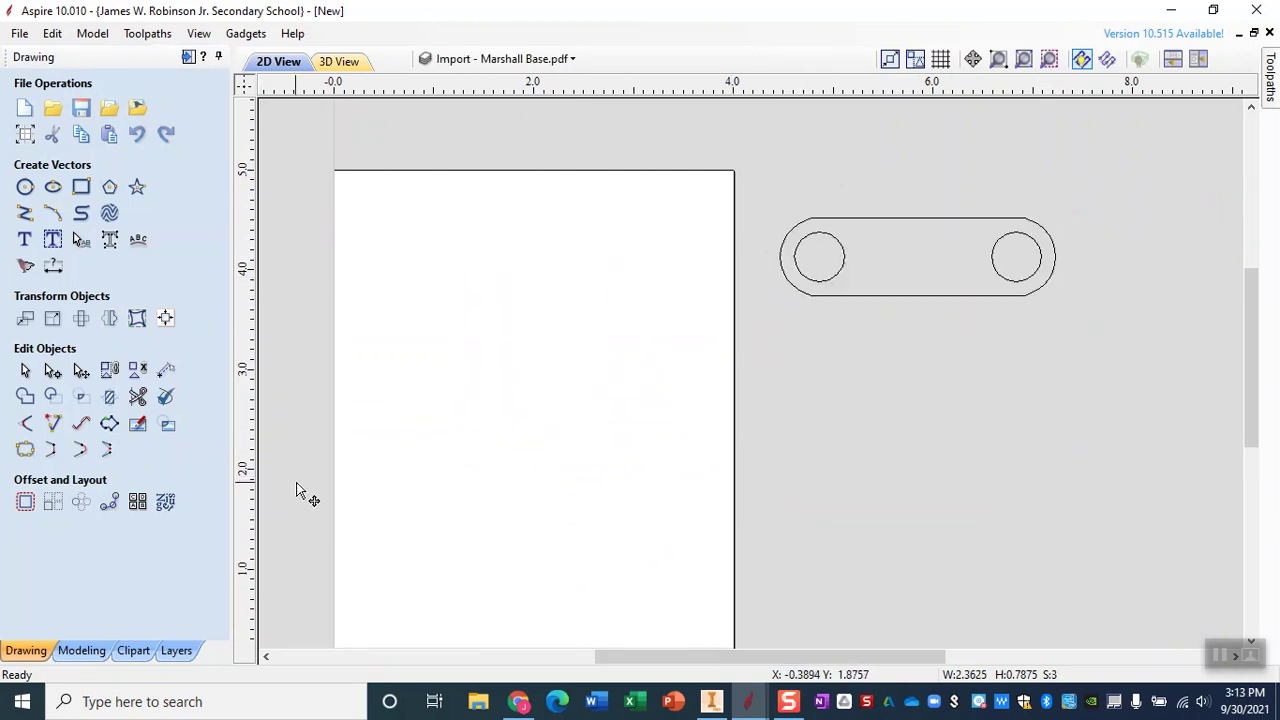
{"action": "key", "text": "ctrl+y"}
{"action": "key", "text": "ctrl+a"}
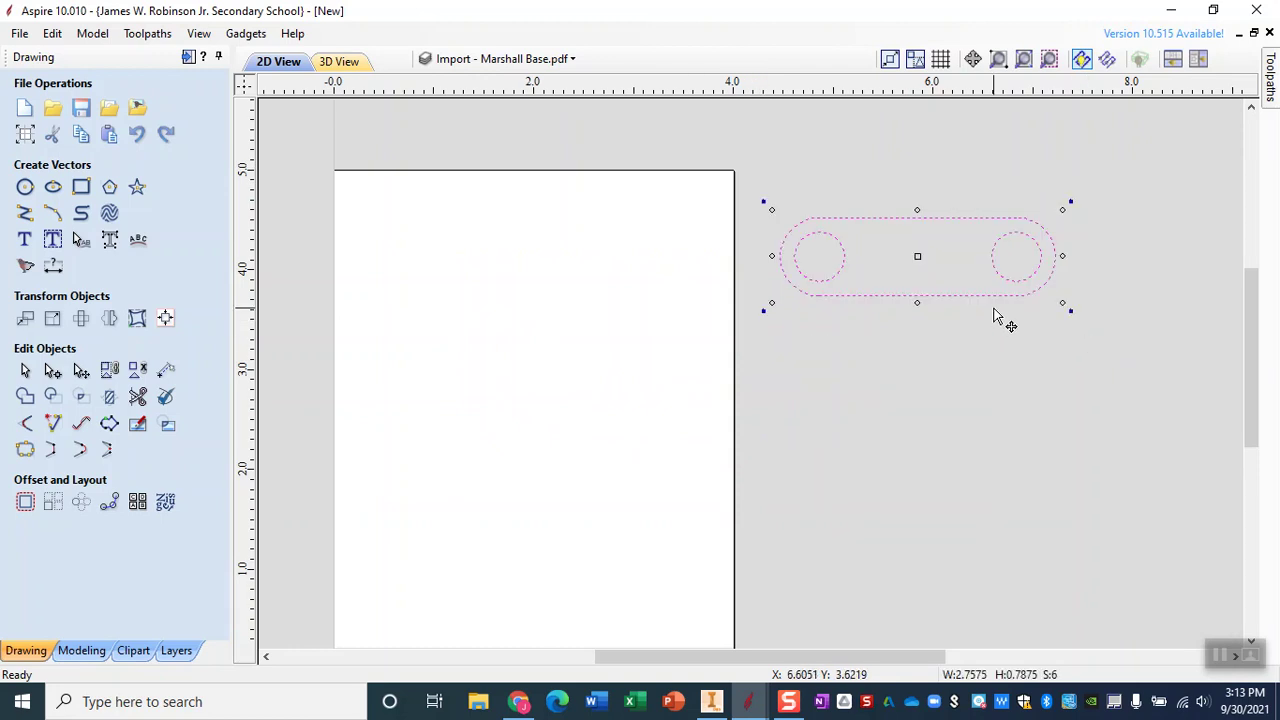
{"action": "left_click_drag", "start_coordinate": [920, 252], "coordinate": [534, 407]}
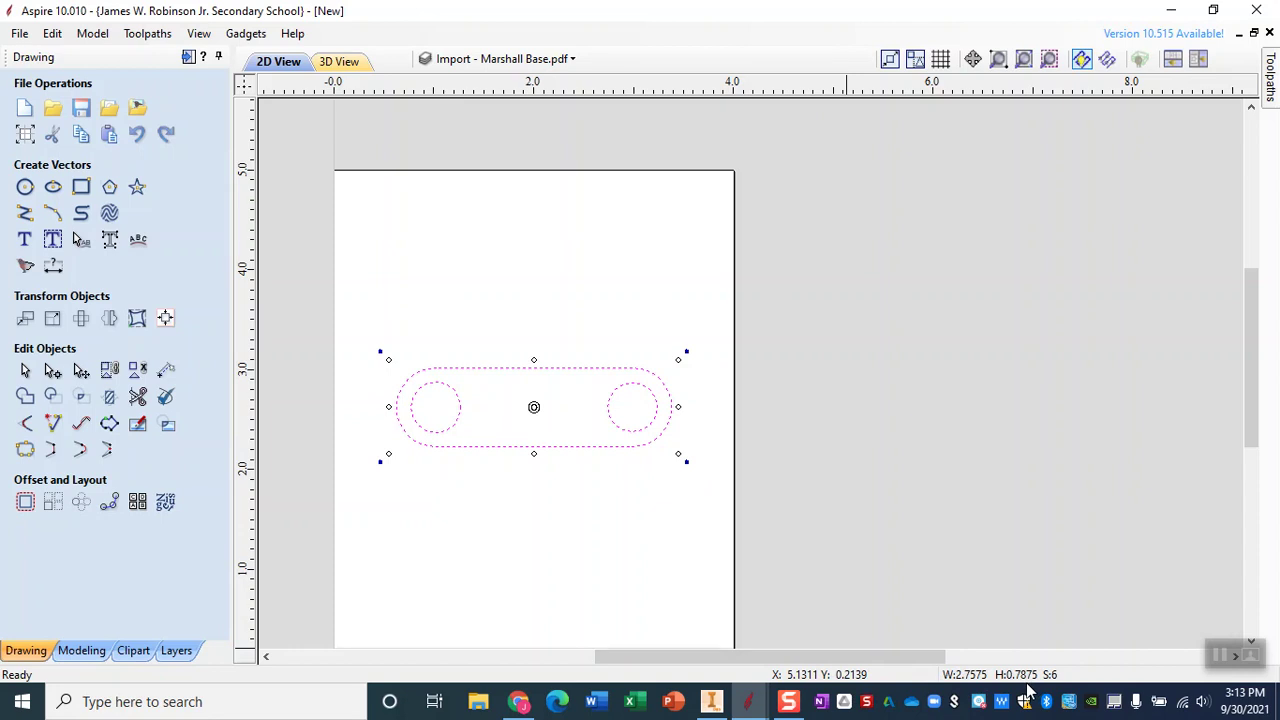
{"action": "left_click", "coordinate": [518, 701]}
{"action": "left_click", "coordinate": [336, 352]}
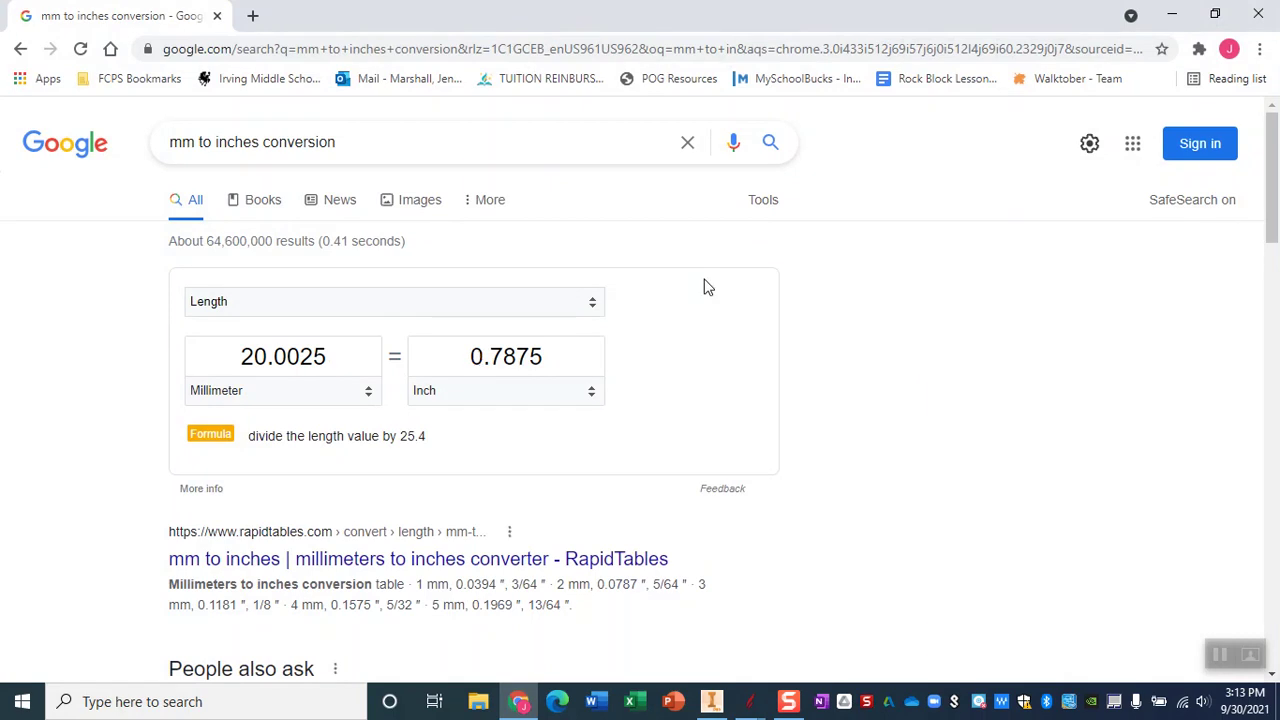
{"action": "left_click", "coordinate": [1171, 14]}
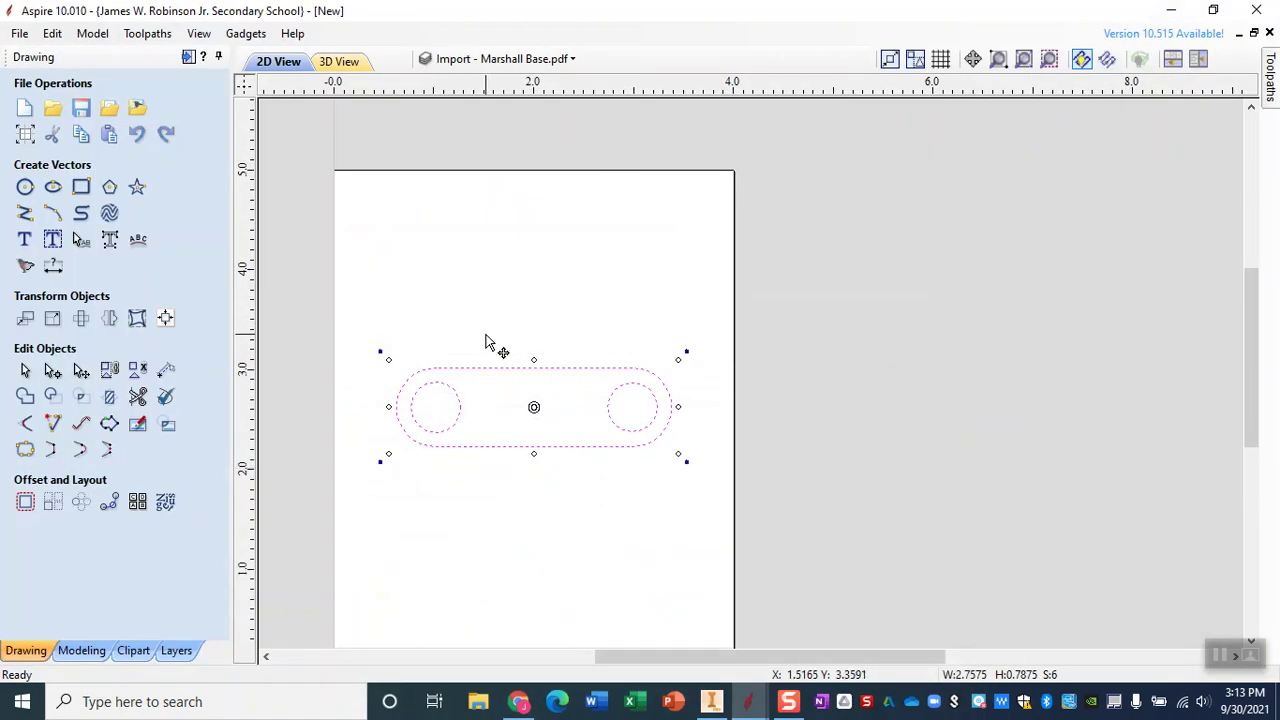
{"action": "middle_click_drag", "start_coordinate": [491, 286], "coordinate": [658, 221]}
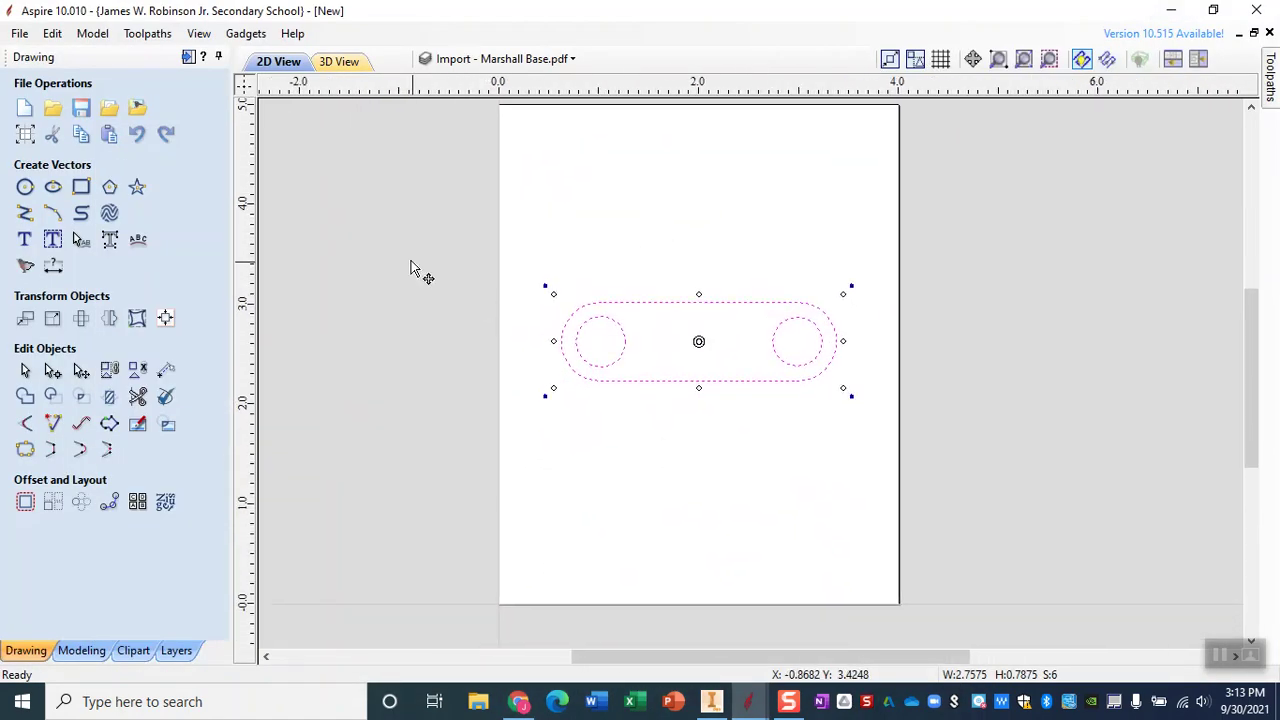
{"action": "left_click_drag", "start_coordinate": [495, 262], "coordinate": [869, 463]}
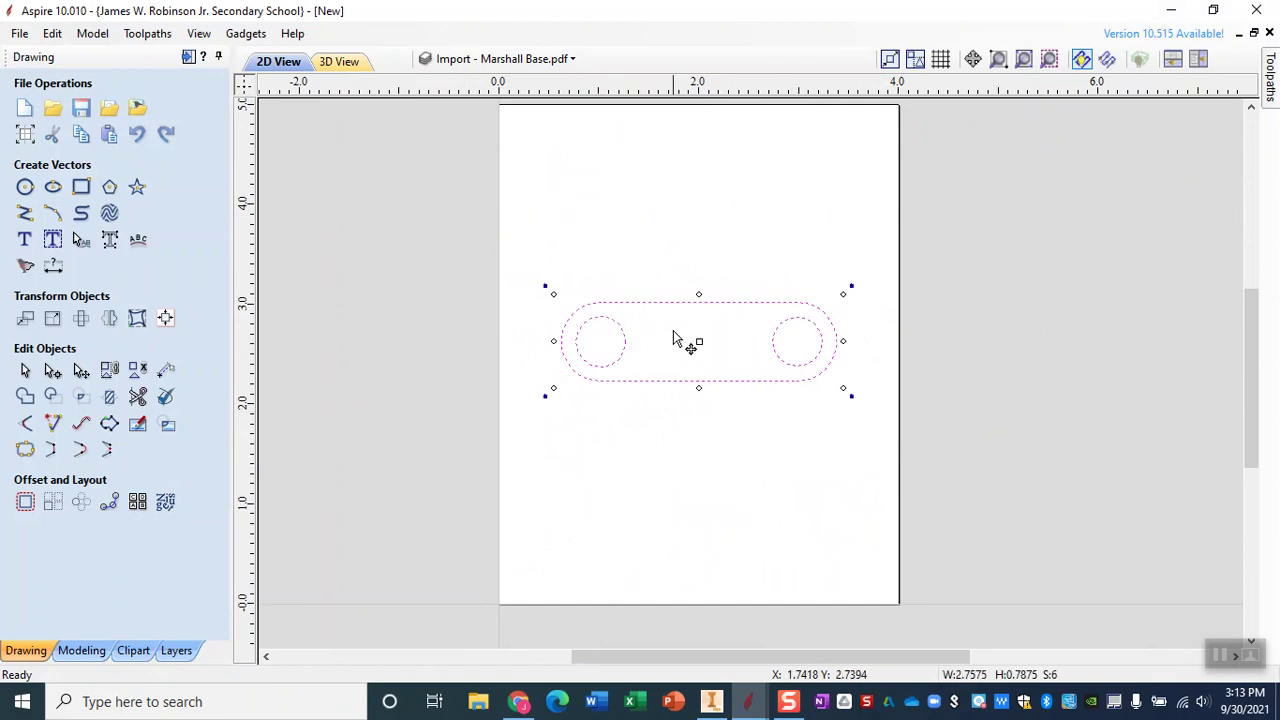
{"action": "left_click", "coordinate": [713, 362]}
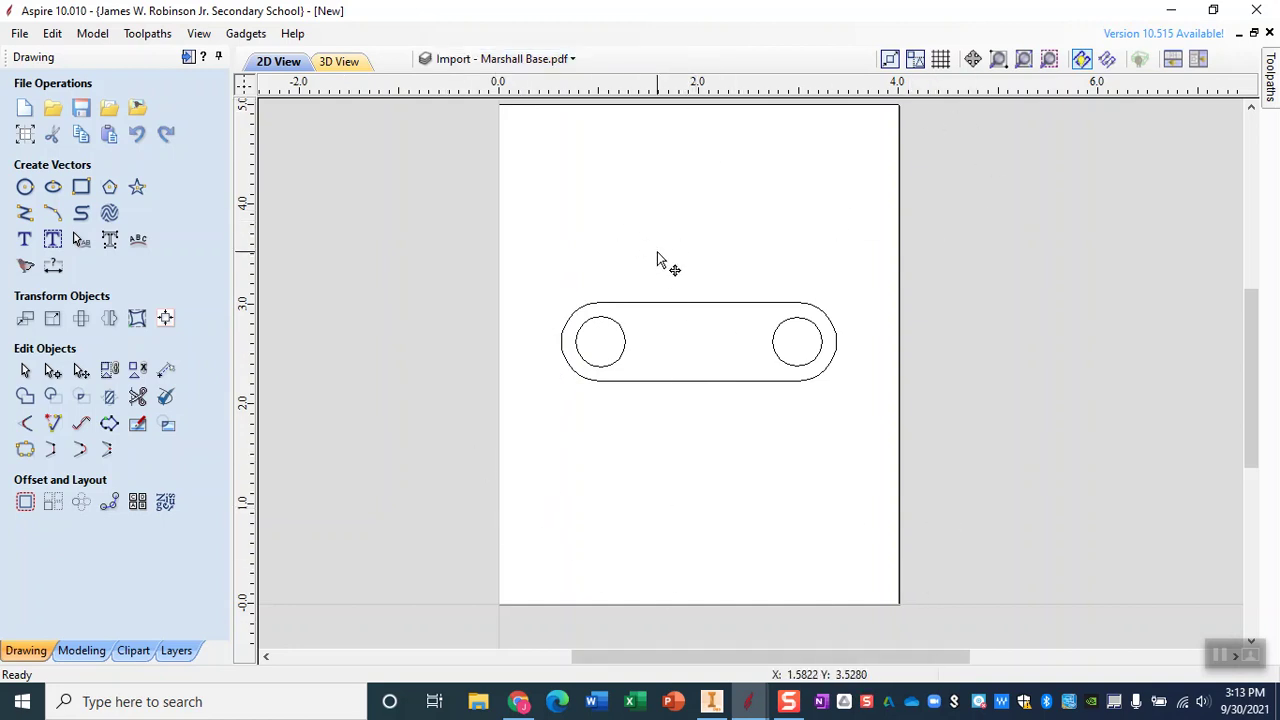
Select the top line, right arc, bottom line and left arc, and pin the Toolpaths panel.
{"action": "left_click", "coordinate": [735, 303]}
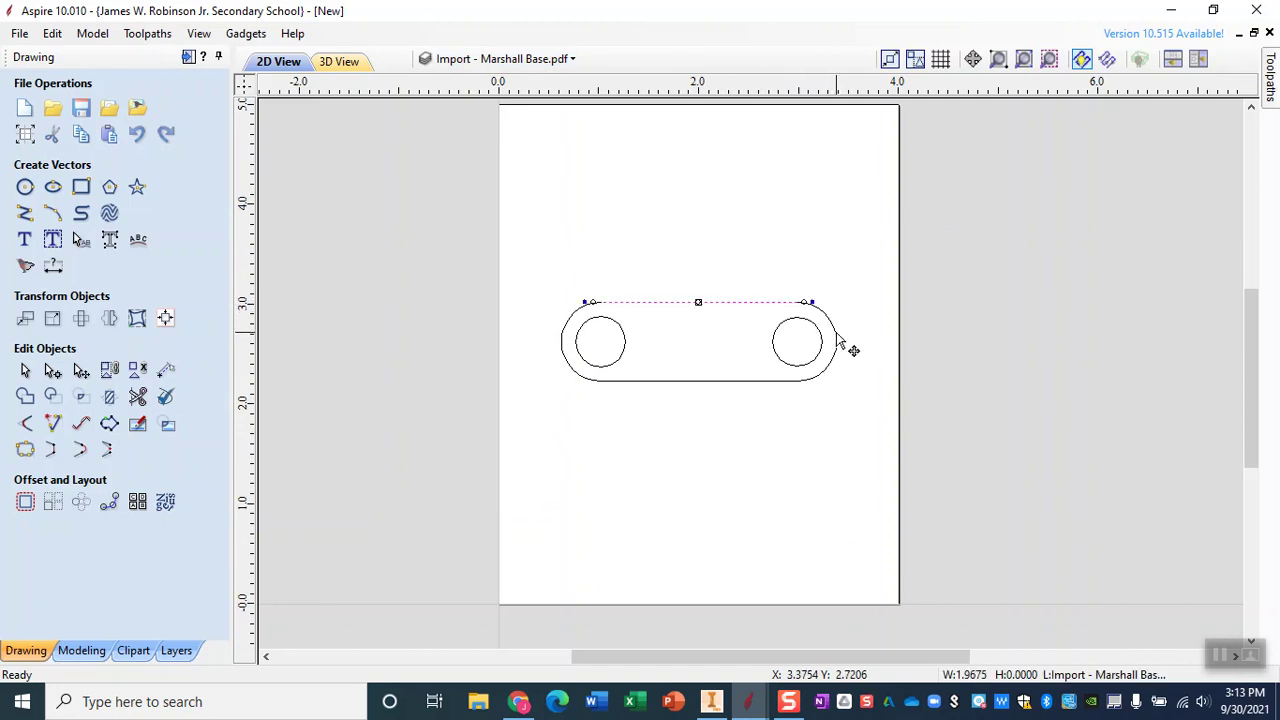
{"action": "left_click", "coordinate": [836, 332], "text": "shift"}
{"action": "left_click", "coordinate": [676, 382], "text": "shift"}
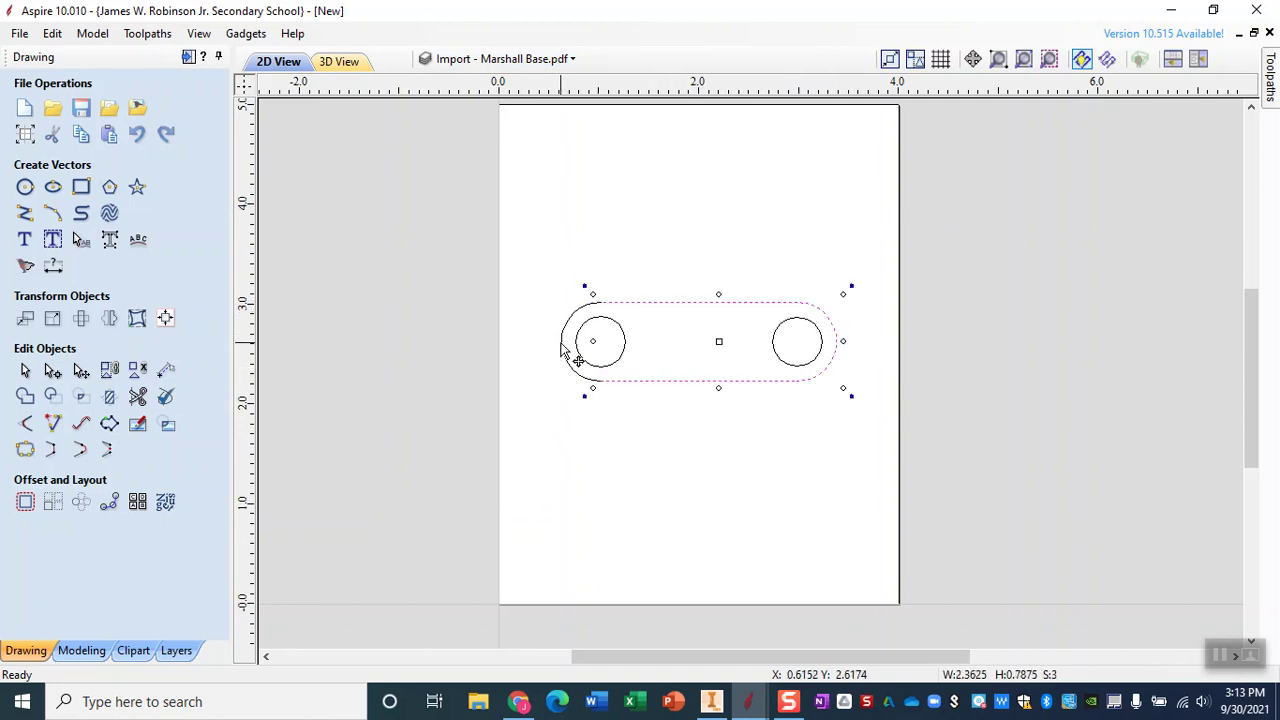
{"action": "left_click", "coordinate": [562, 350], "text": "shift"}
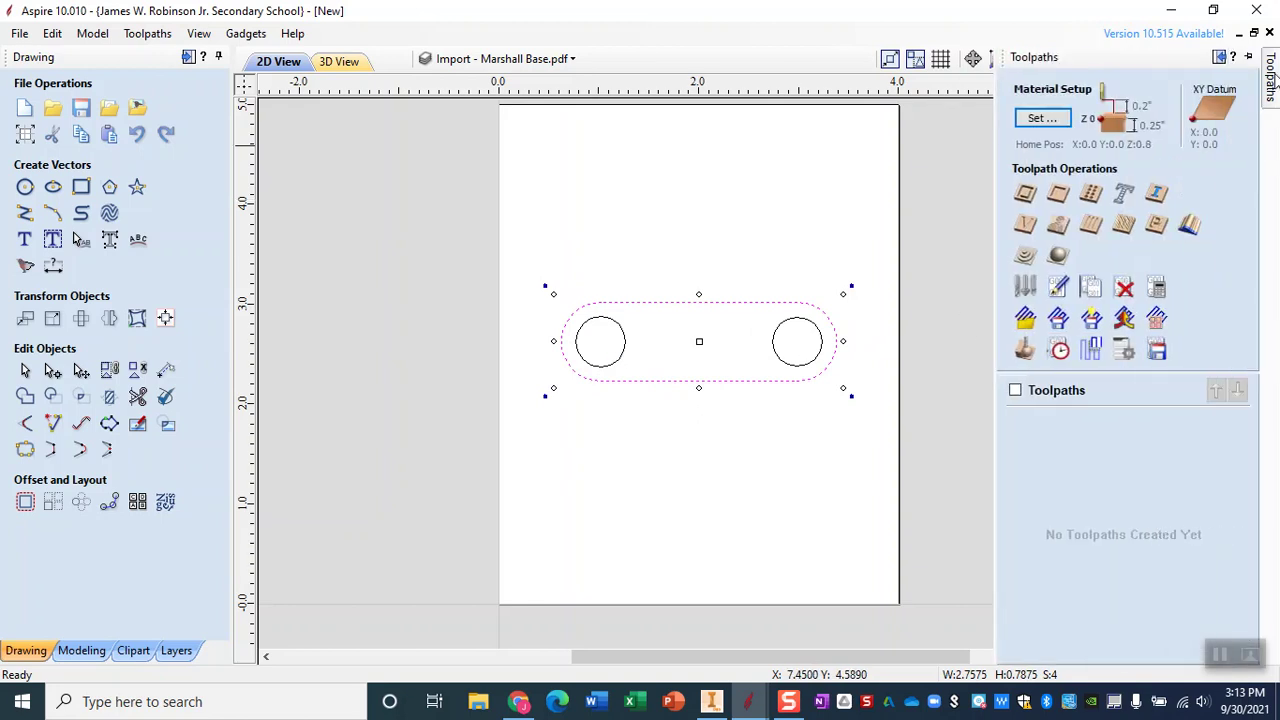
{"action": "mouse_move", "coordinate": [1272, 80]}
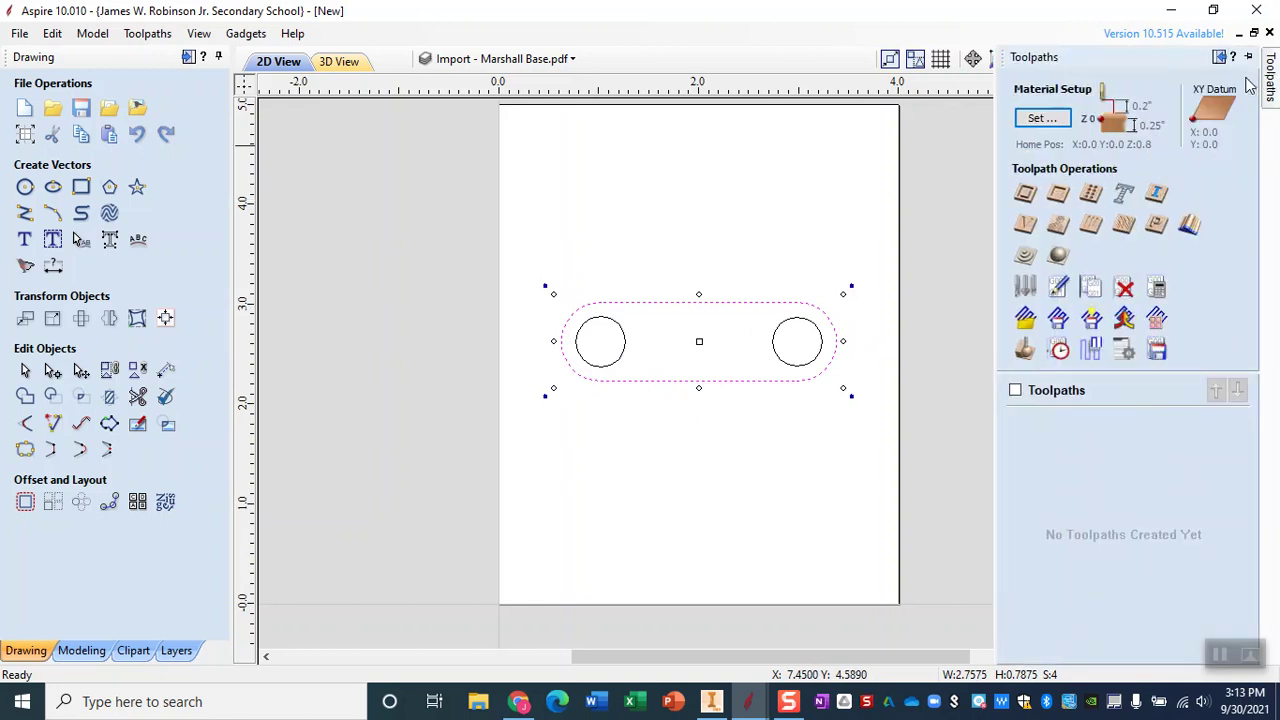
{"action": "left_click", "coordinate": [1240, 57]}
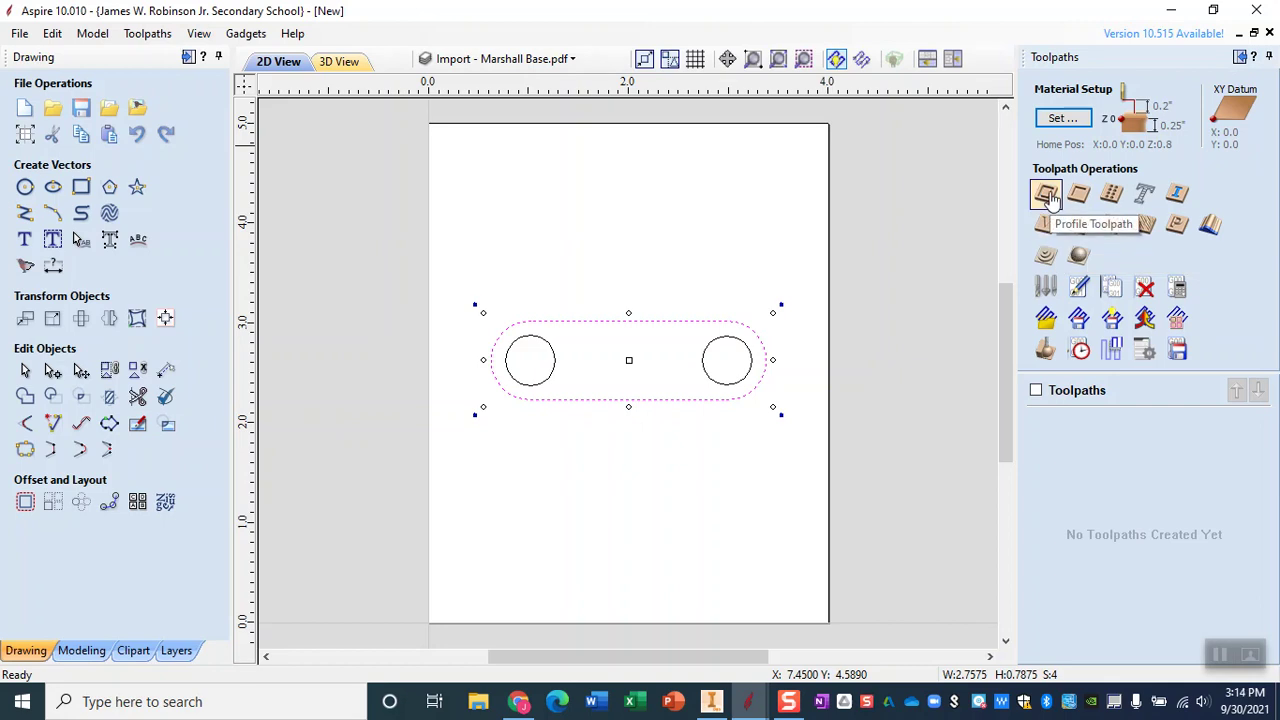
Start a Profile toolpath with 0.0 start depth and 0.125 inch cut depth.
{"action": "left_click", "coordinate": [1047, 196]}
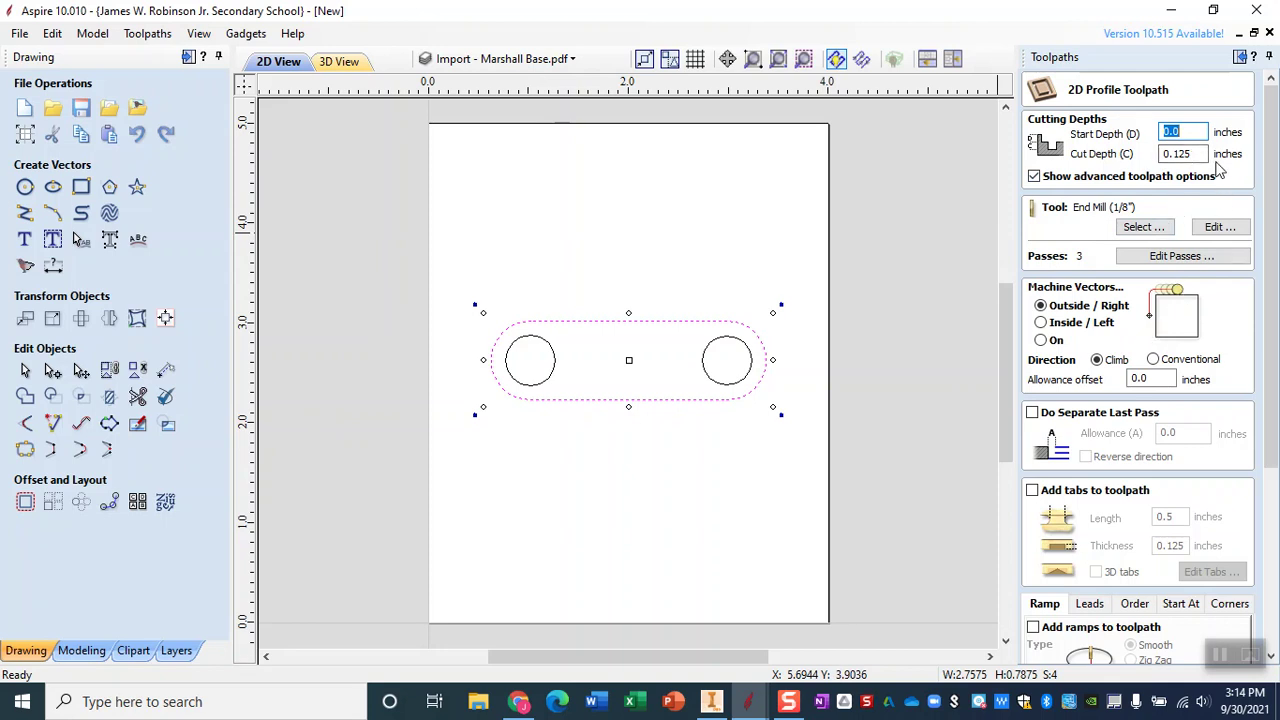
{"action": "left_click_drag", "start_coordinate": [1203, 154], "coordinate": [1162, 155]}
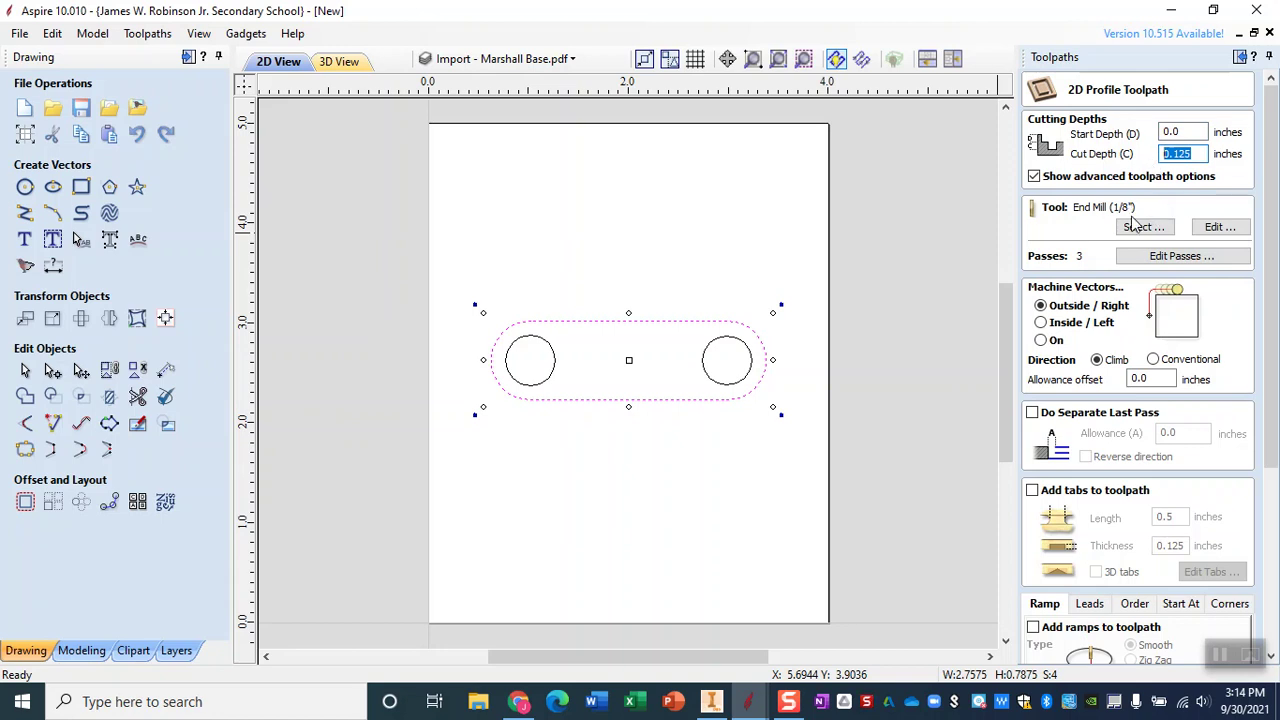
Switch the profile tool to the End Mill (1/4") from the Tool Database.
{"action": "left_click", "coordinate": [1212, 228]}
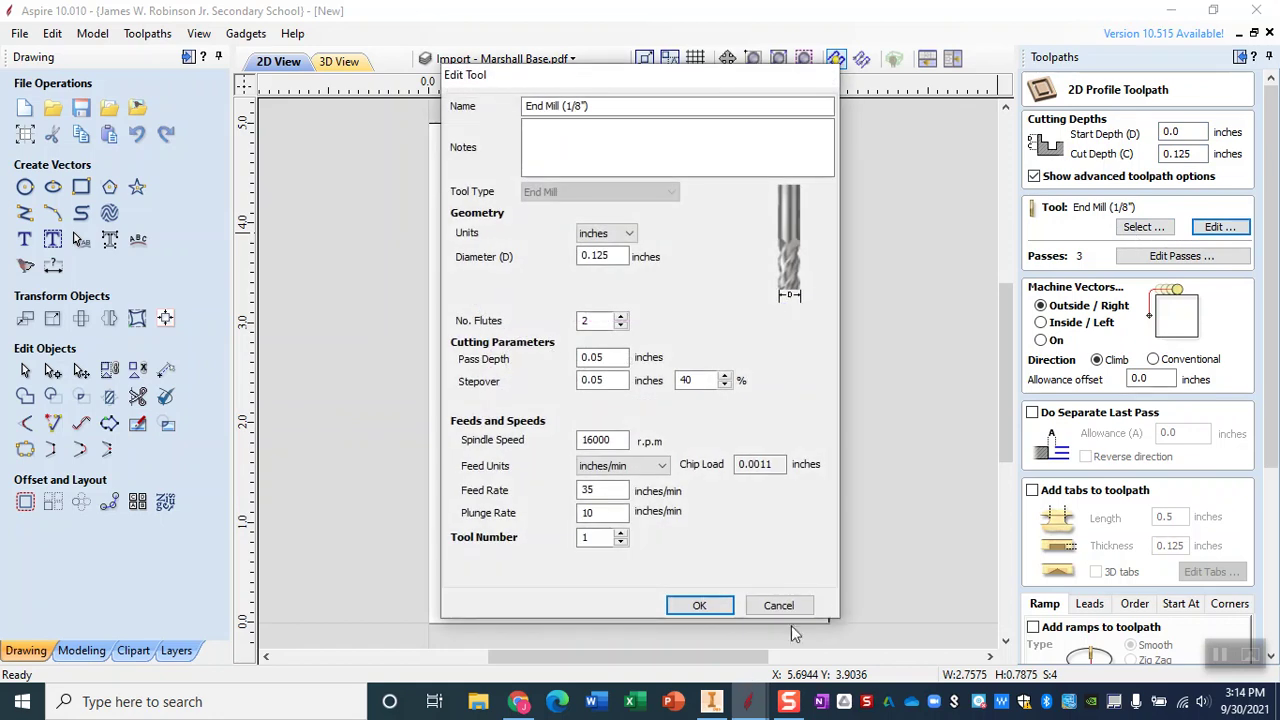
{"action": "left_click", "coordinate": [786, 610]}
{"action": "left_click", "coordinate": [1140, 228]}
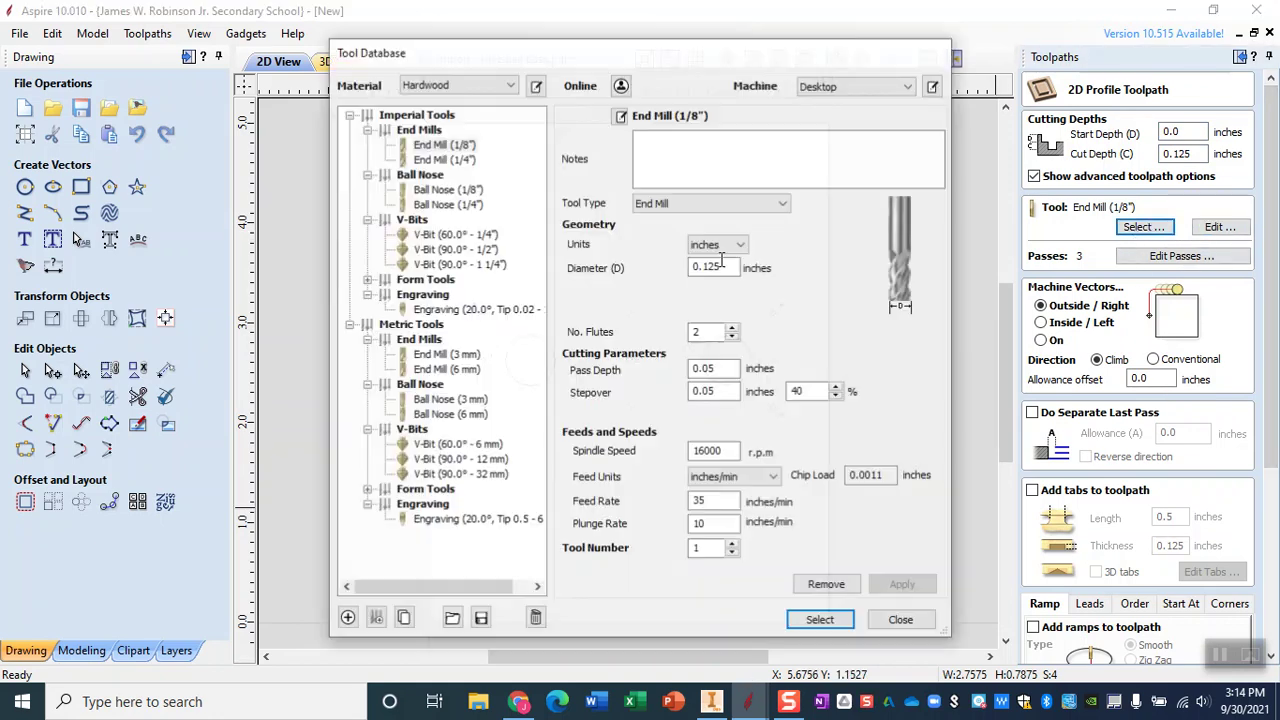
{"action": "left_click", "coordinate": [445, 160]}
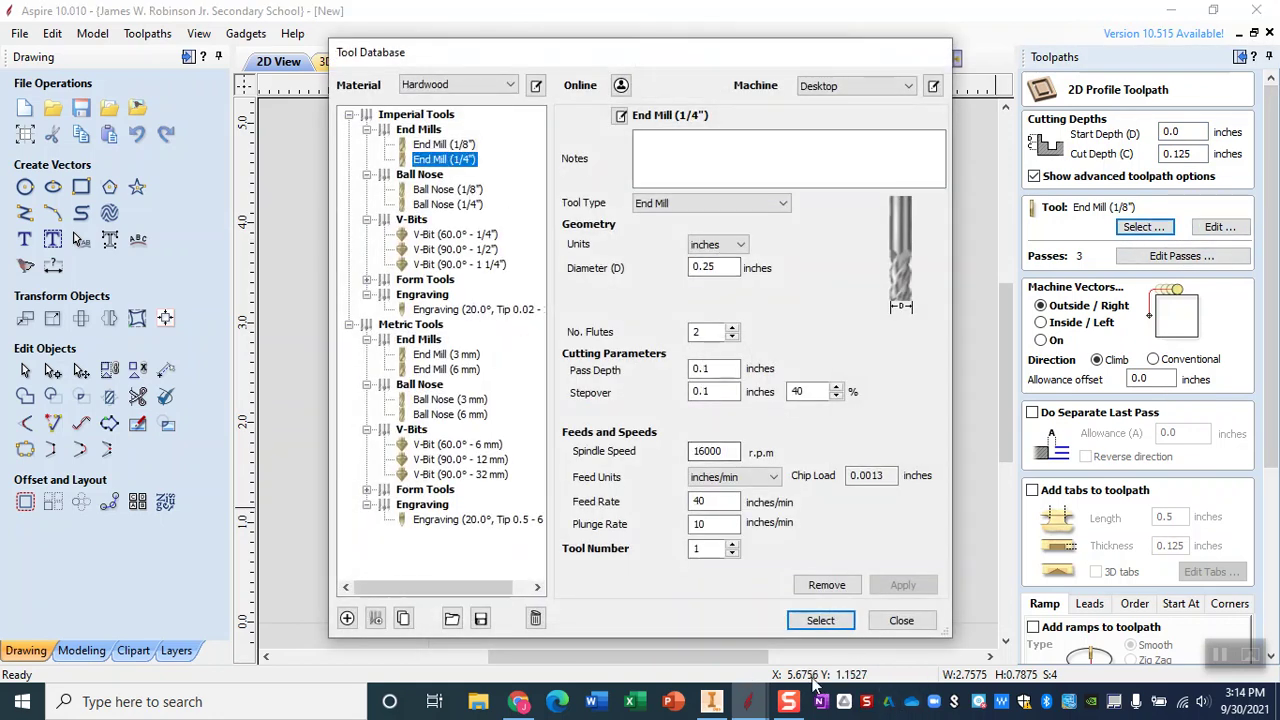
{"action": "left_click", "coordinate": [818, 621]}
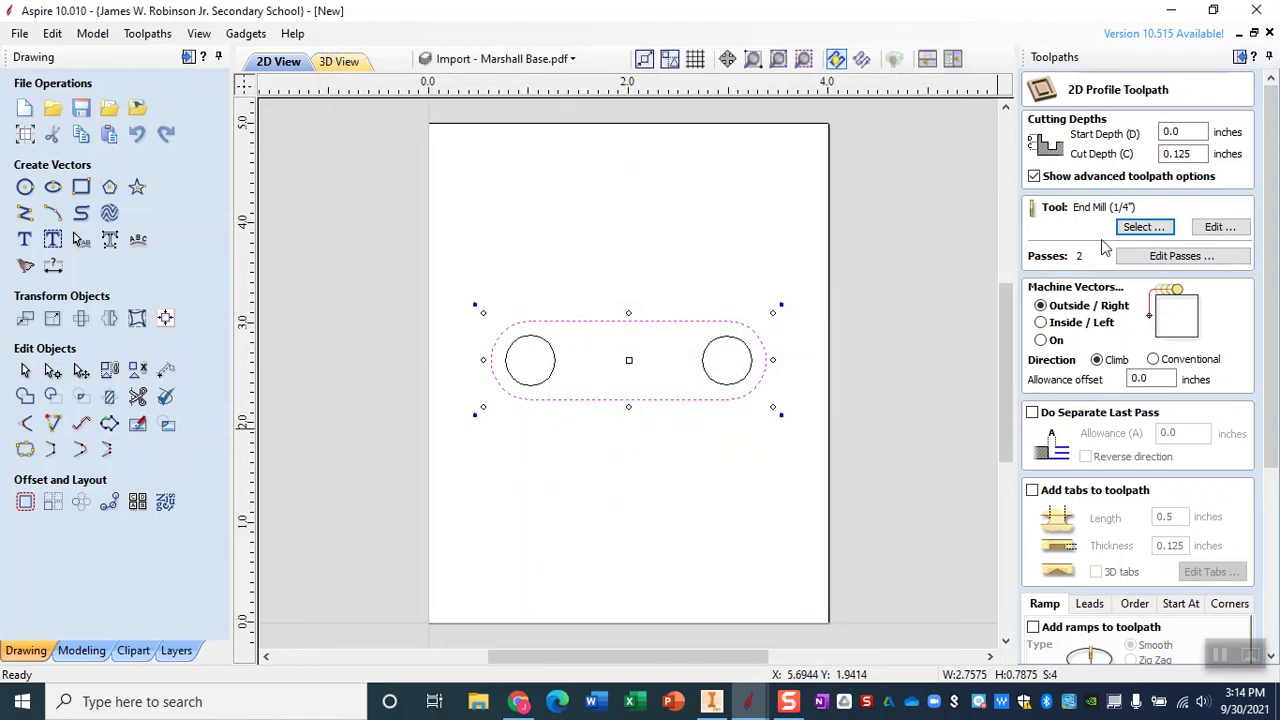
Set the profile to cut Outside / Right of the link outline.
{"action": "scroll", "coordinate": [1104, 248], "scroll_direction": "down", "scroll_amount": 1}
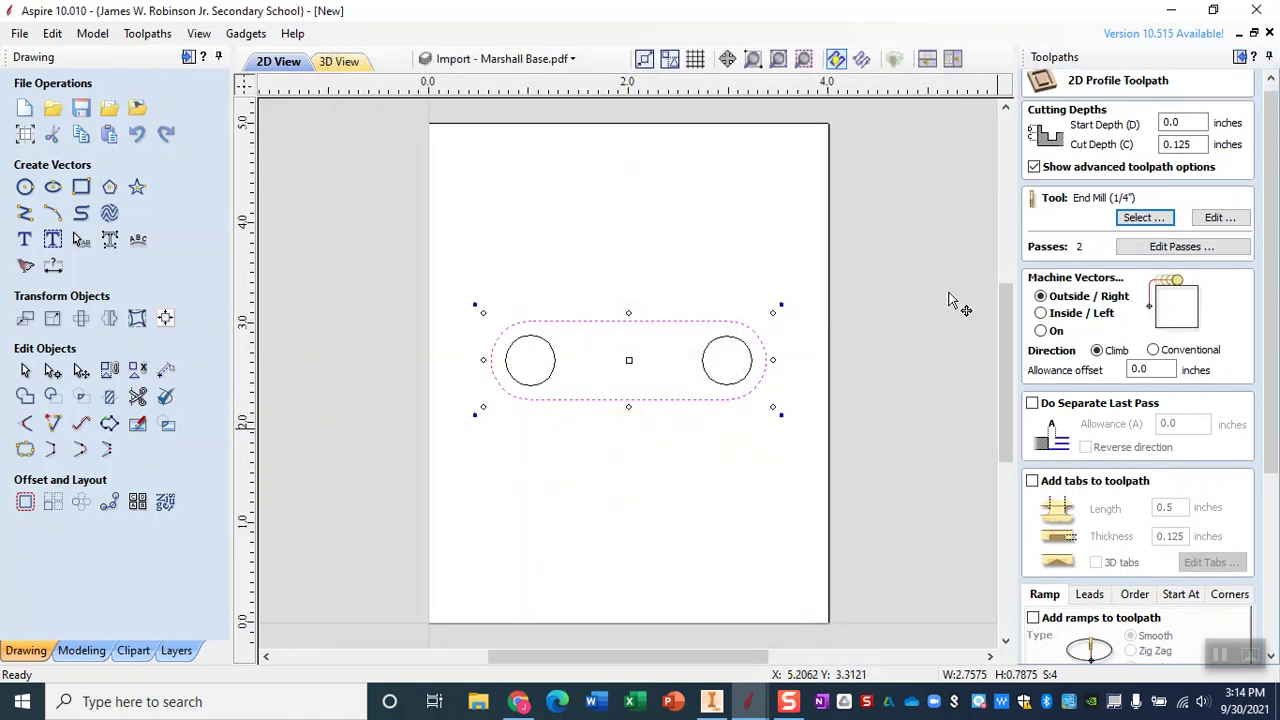
{"action": "left_click", "coordinate": [1041, 296]}
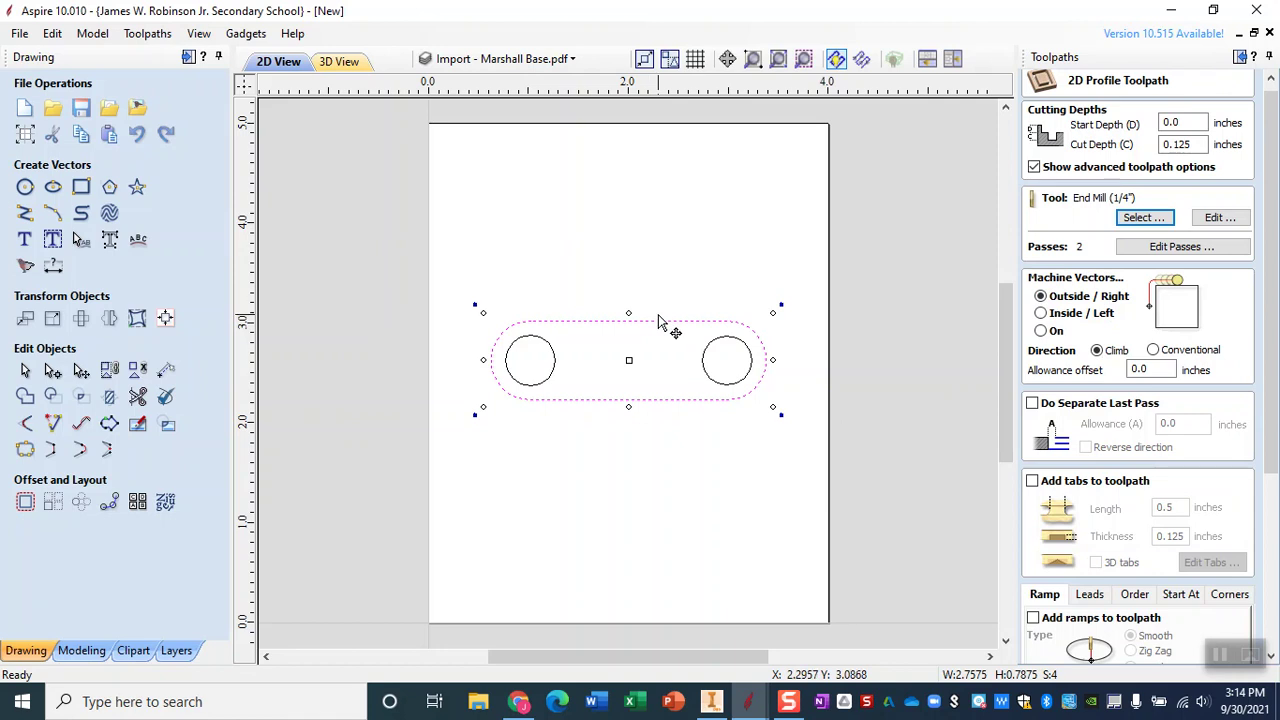
{"action": "scroll", "coordinate": [662, 321], "scroll_direction": "up", "scroll_amount": 2}
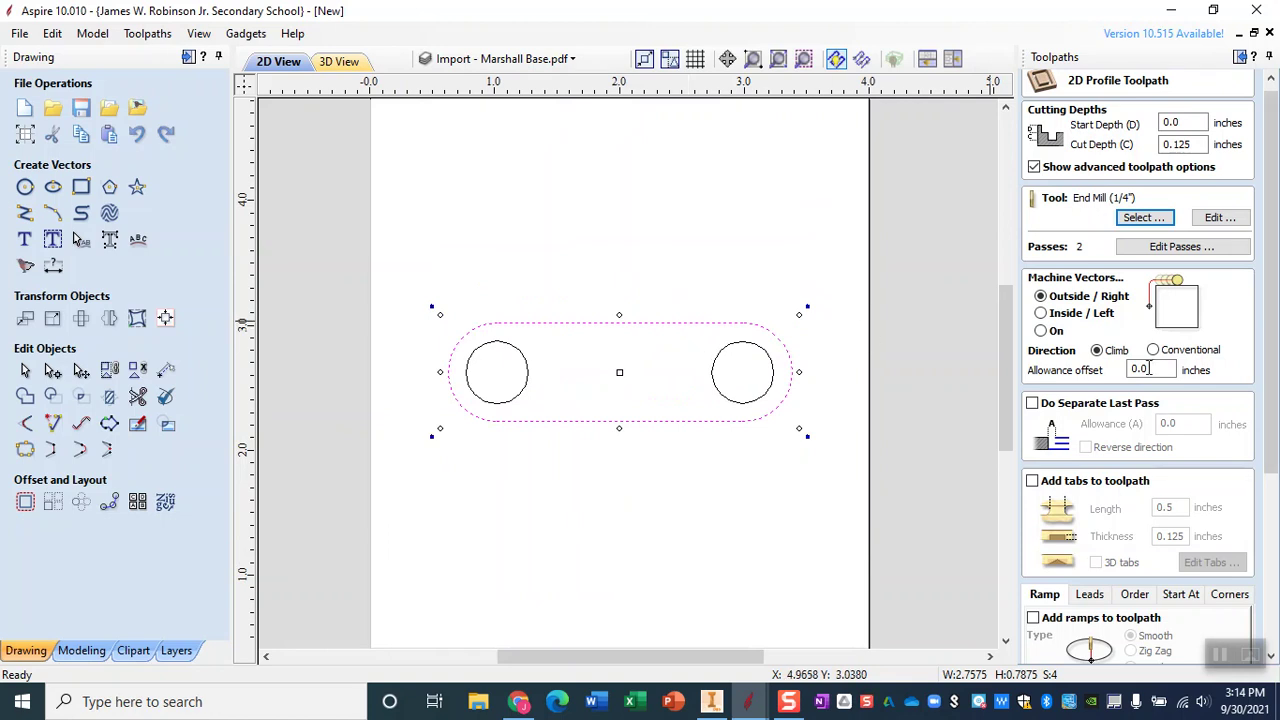
{"action": "scroll", "coordinate": [1128, 515], "scroll_direction": "down", "scroll_amount": 5}
Calculate the Profile 1 toolpath, accepting the open-contour warning.
{"action": "scroll", "coordinate": [1128, 515], "scroll_direction": "down", "scroll_amount": 1}
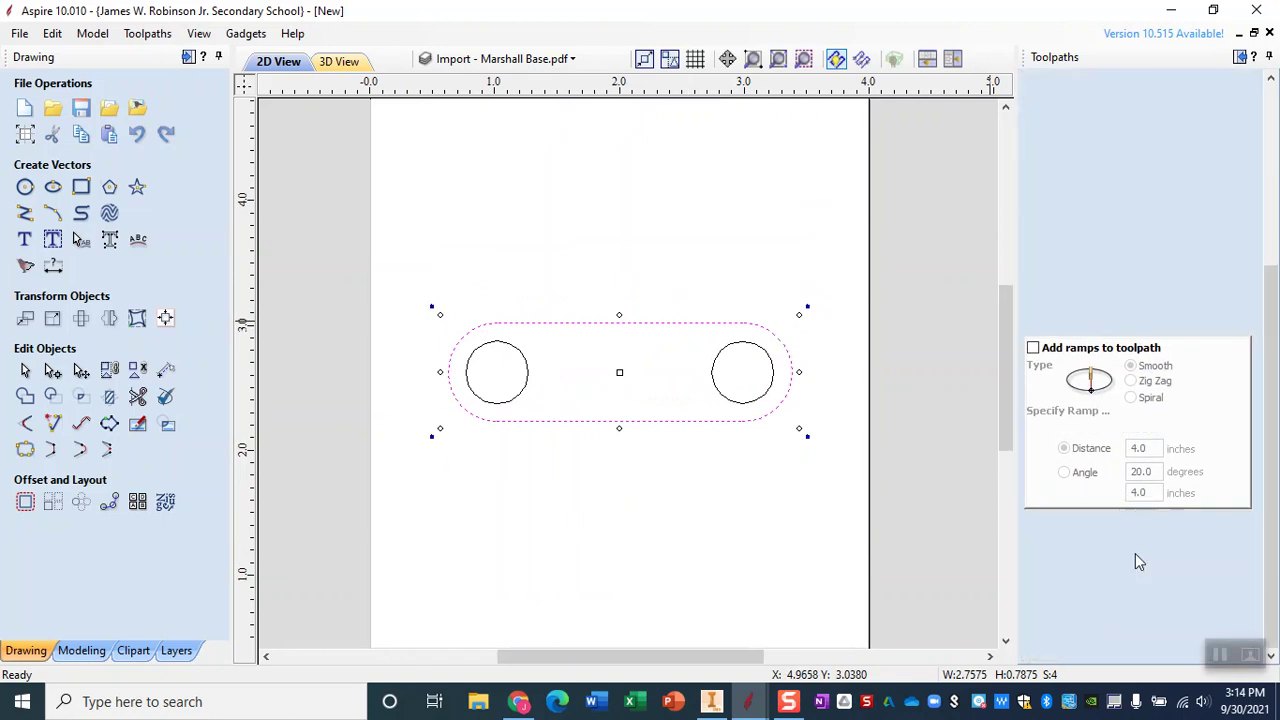
{"action": "left_click", "coordinate": [1066, 652]}
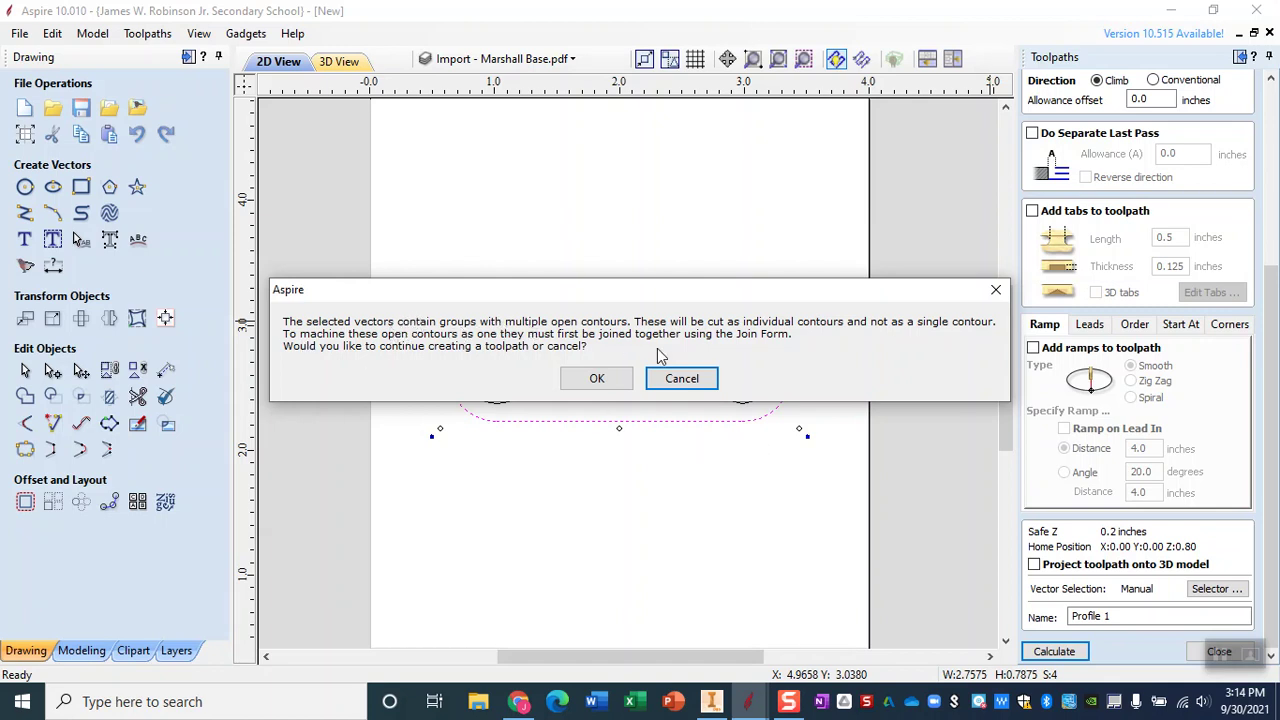
{"action": "left_click", "coordinate": [597, 379]}
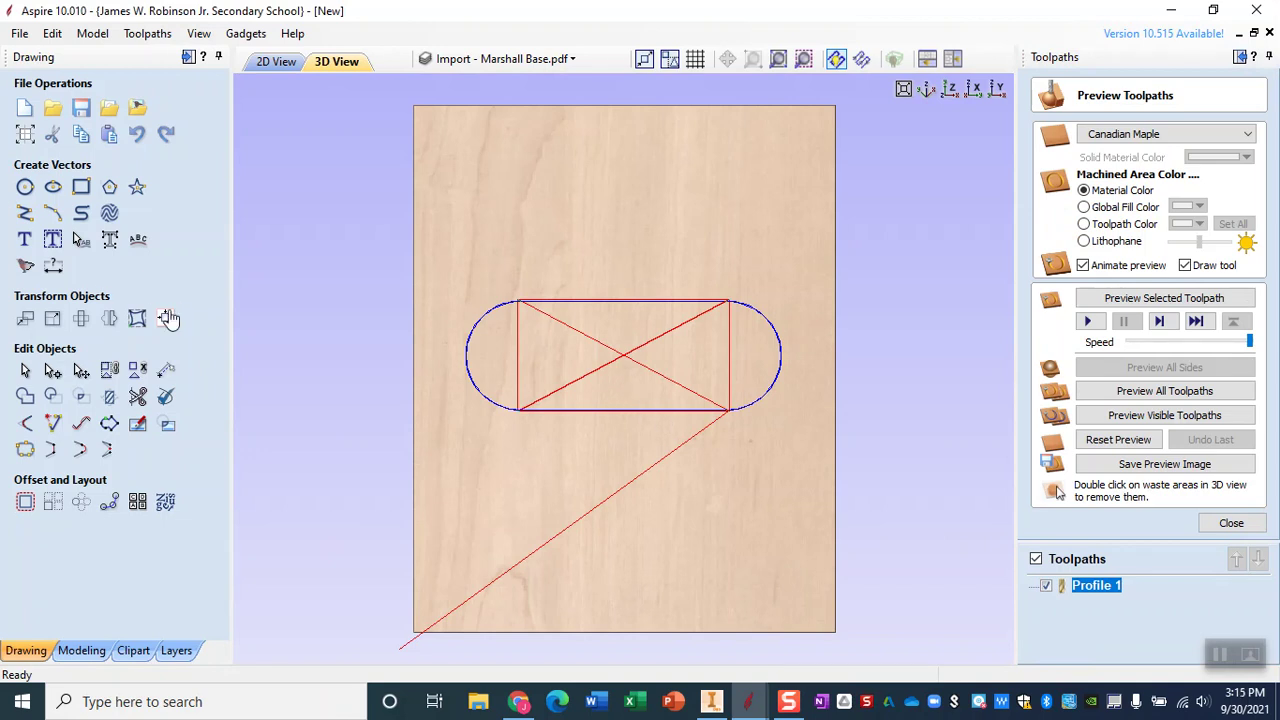
Preview all toolpaths on the Canadian Maple board, orbit it in 3D, then return to 2D.
{"action": "left_click", "coordinate": [1155, 390]}
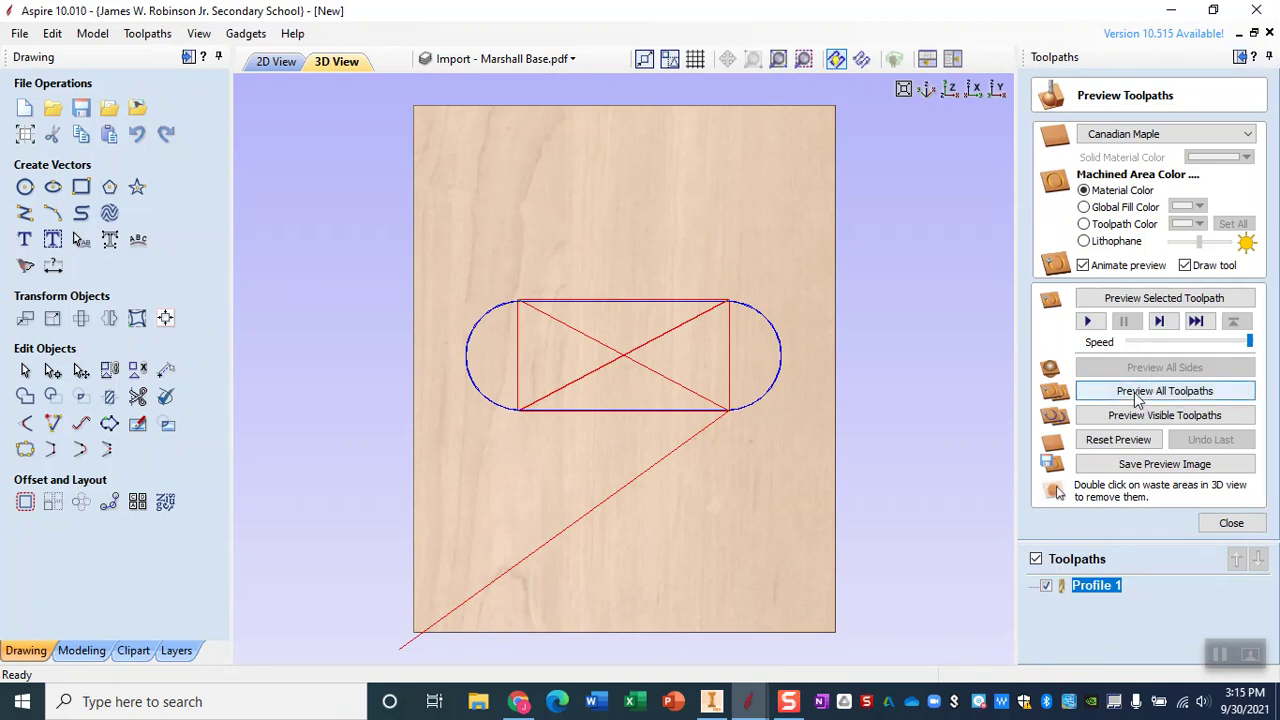
{"action": "left_click_drag", "start_coordinate": [560, 550], "coordinate": [562, 446]}
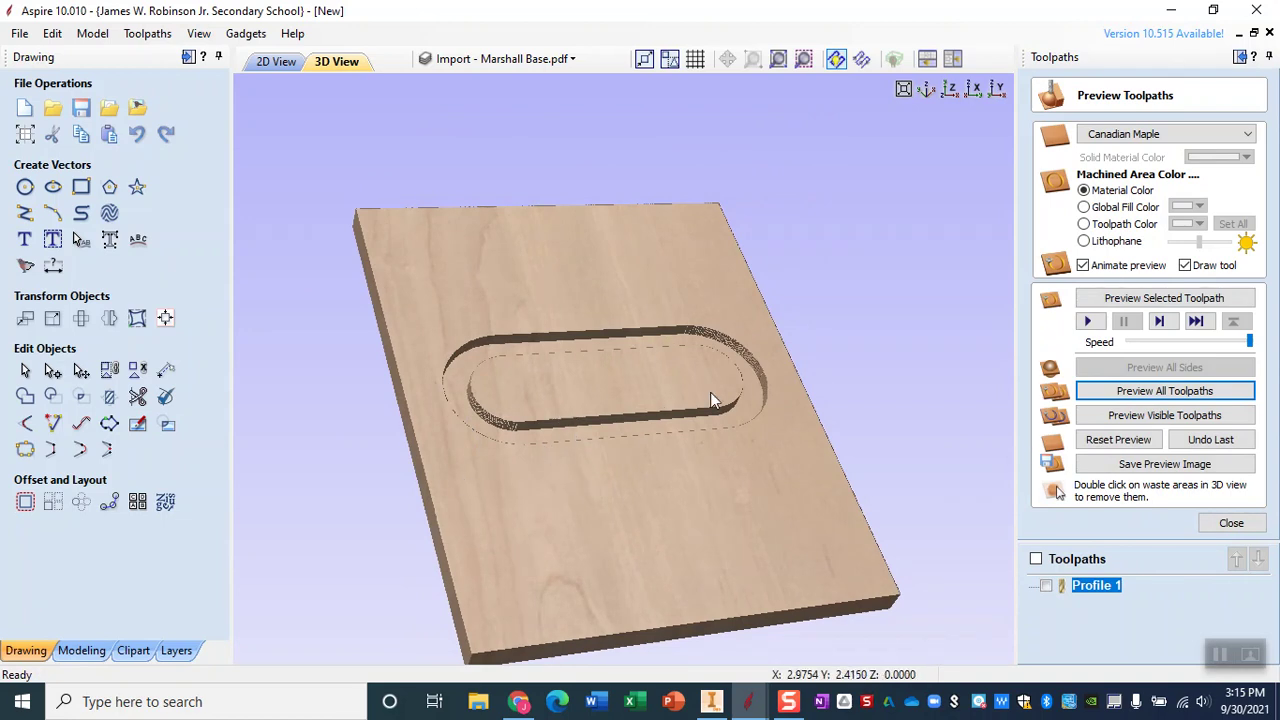
{"action": "left_click_drag", "start_coordinate": [671, 241], "coordinate": [633, 301]}
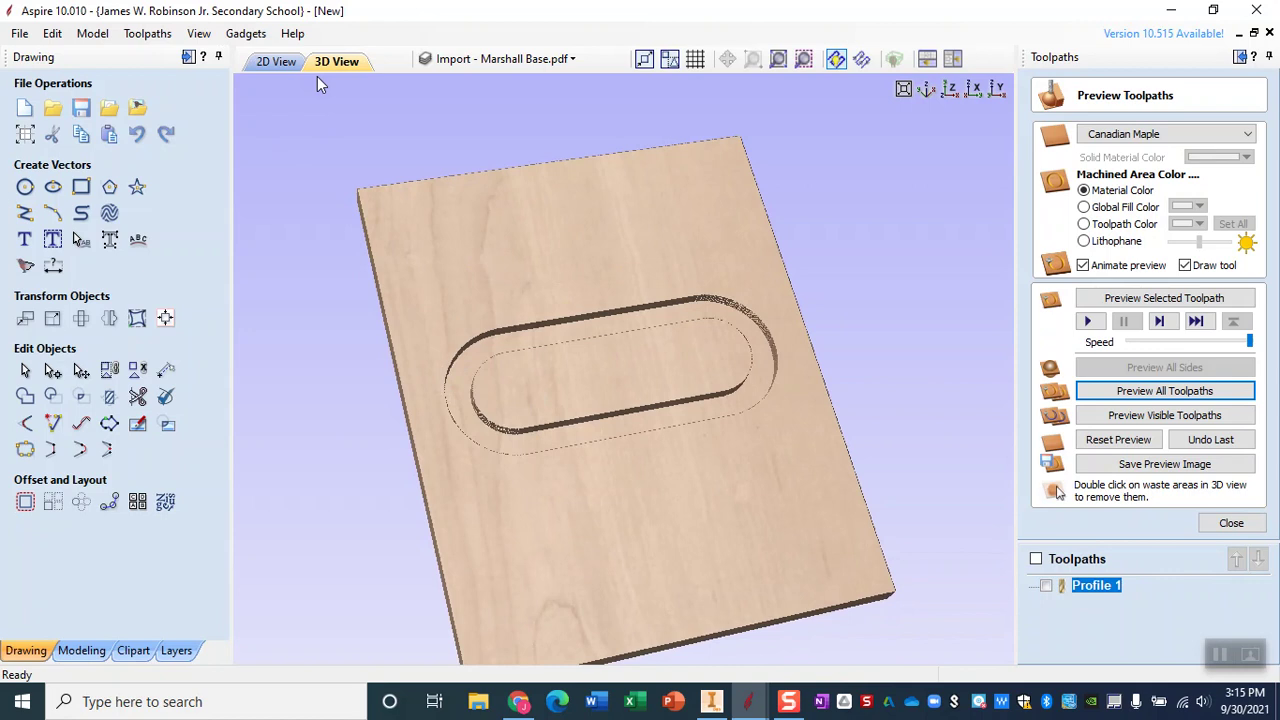
{"action": "left_click", "coordinate": [278, 62]}
Select both the left and right circles.
{"action": "left_click", "coordinate": [524, 388]}
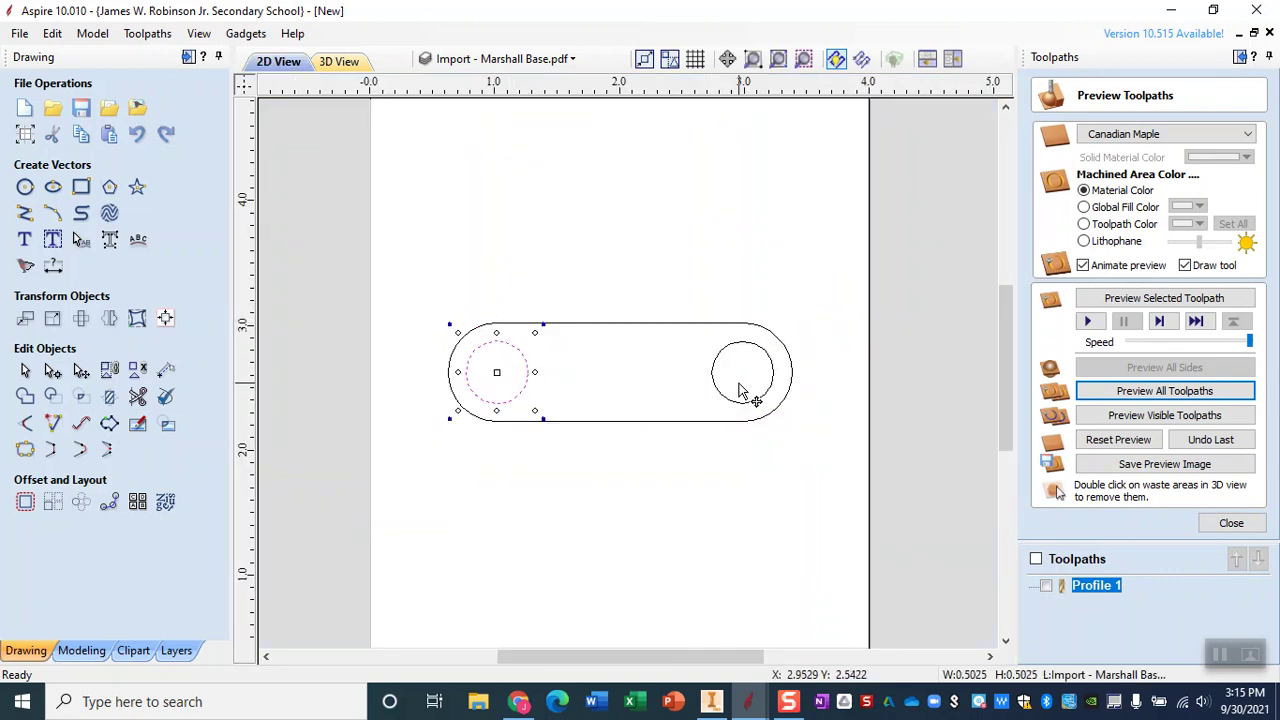
{"action": "left_click", "coordinate": [716, 390], "text": "shift"}
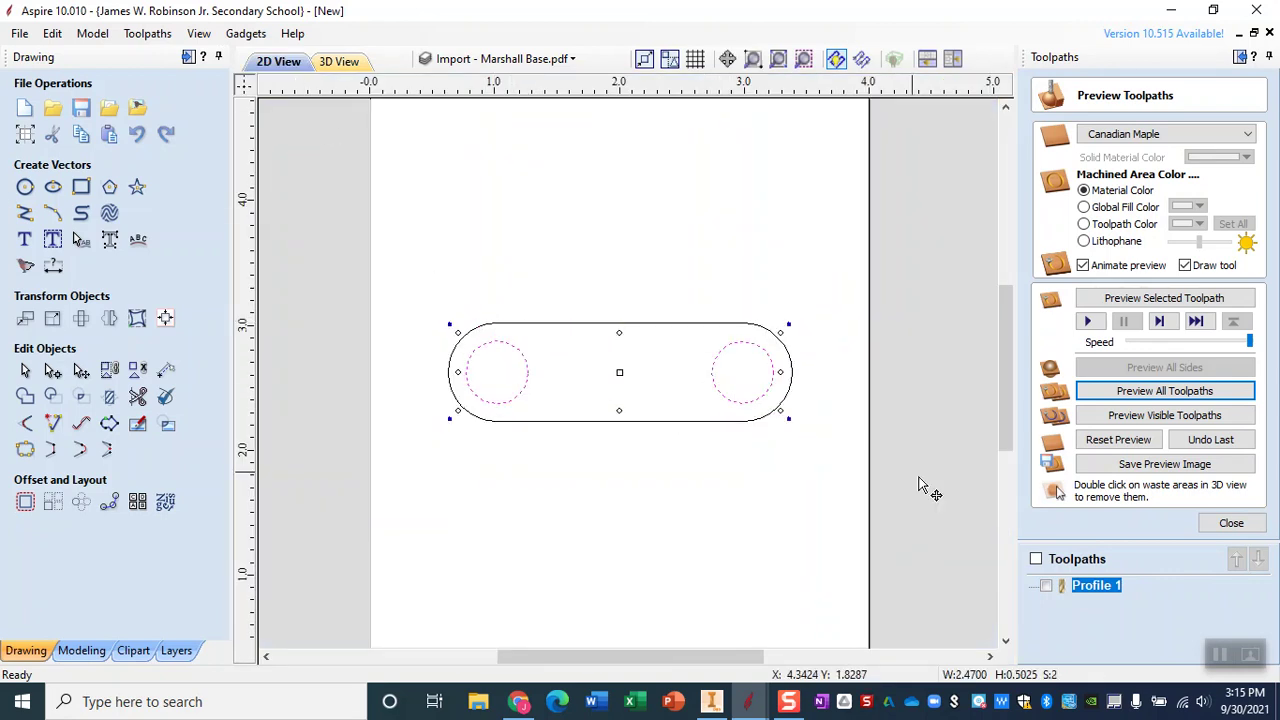
{"action": "left_click", "coordinate": [1232, 527]}
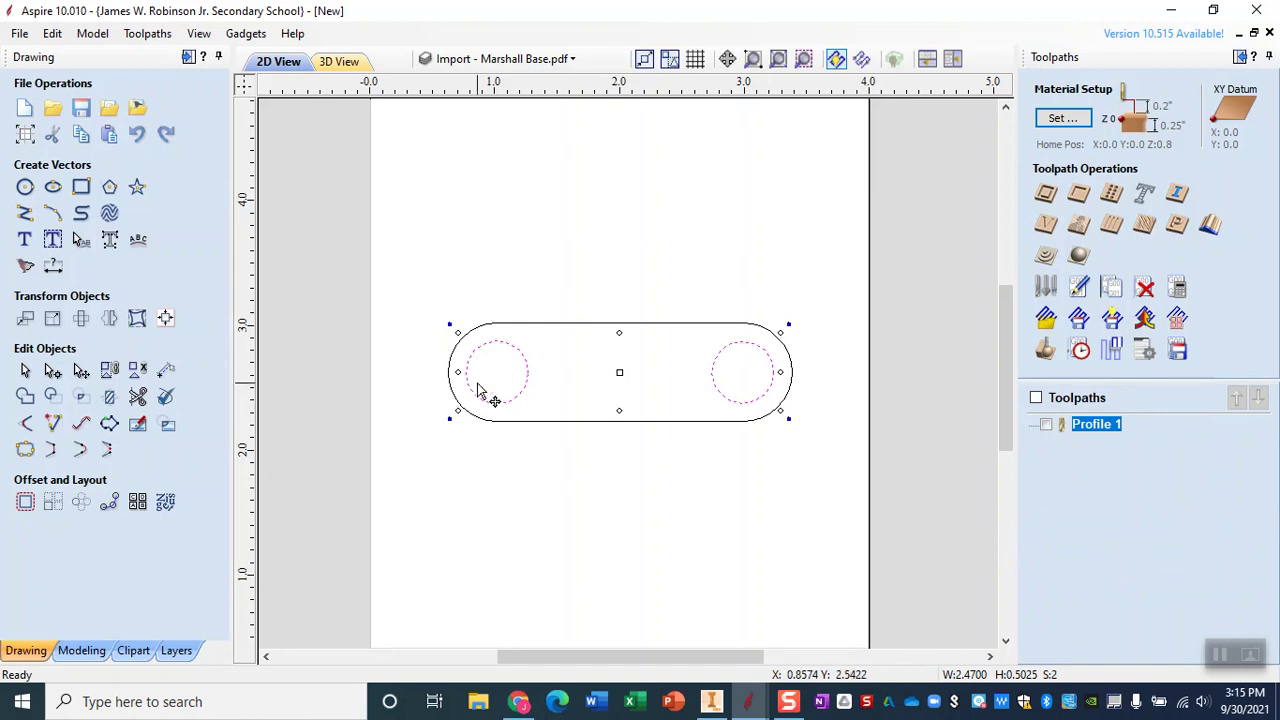
{"action": "left_click", "coordinate": [545, 414]}
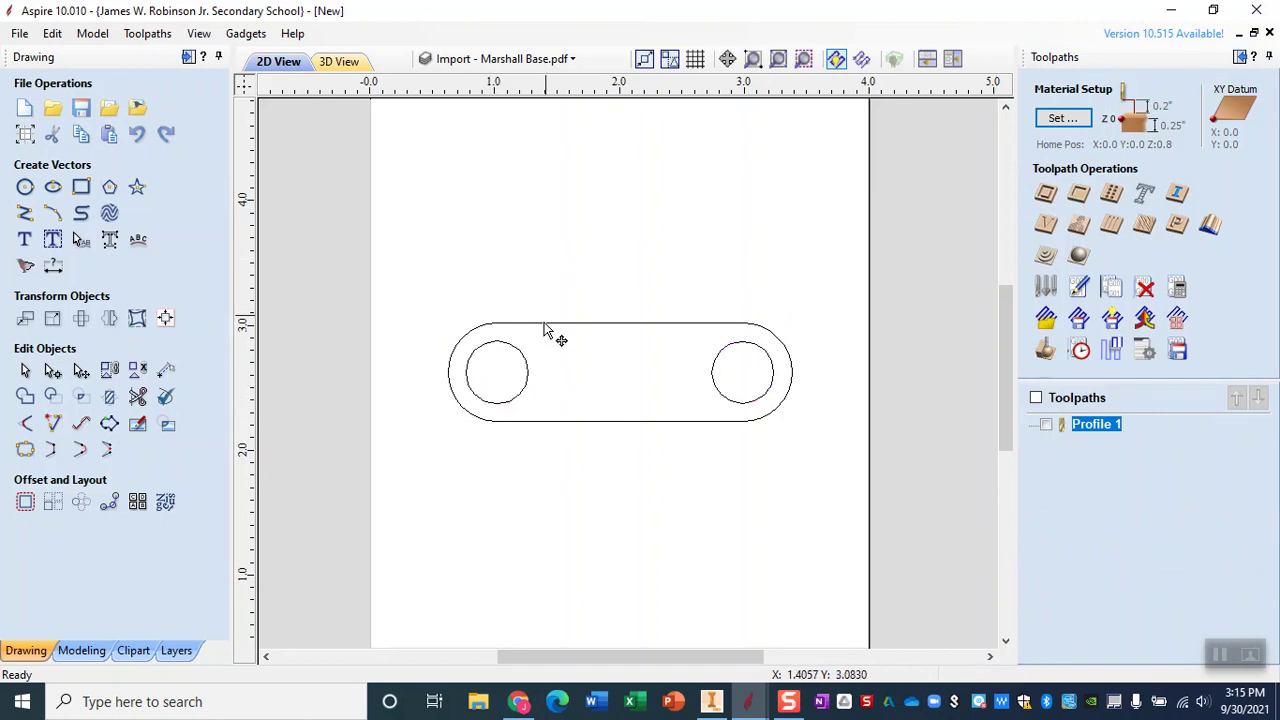
{"action": "left_click", "coordinate": [522, 388]}
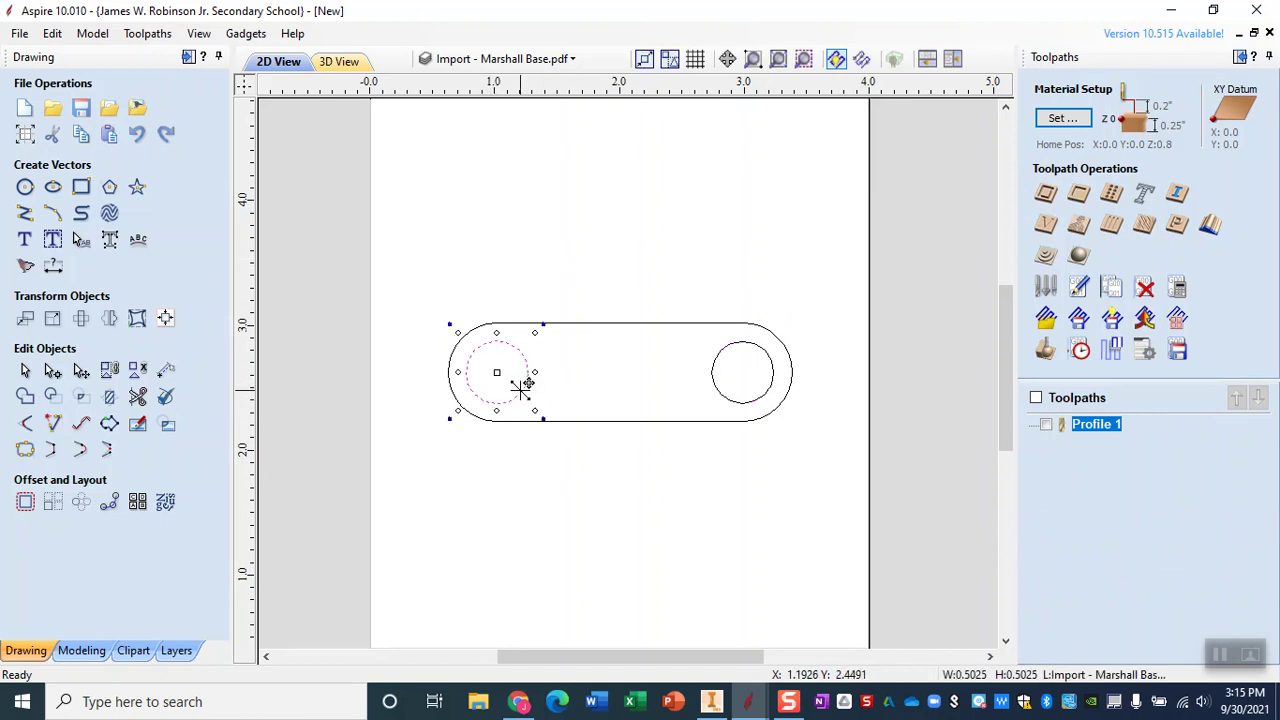
{"action": "left_click", "coordinate": [721, 393], "text": "shift"}
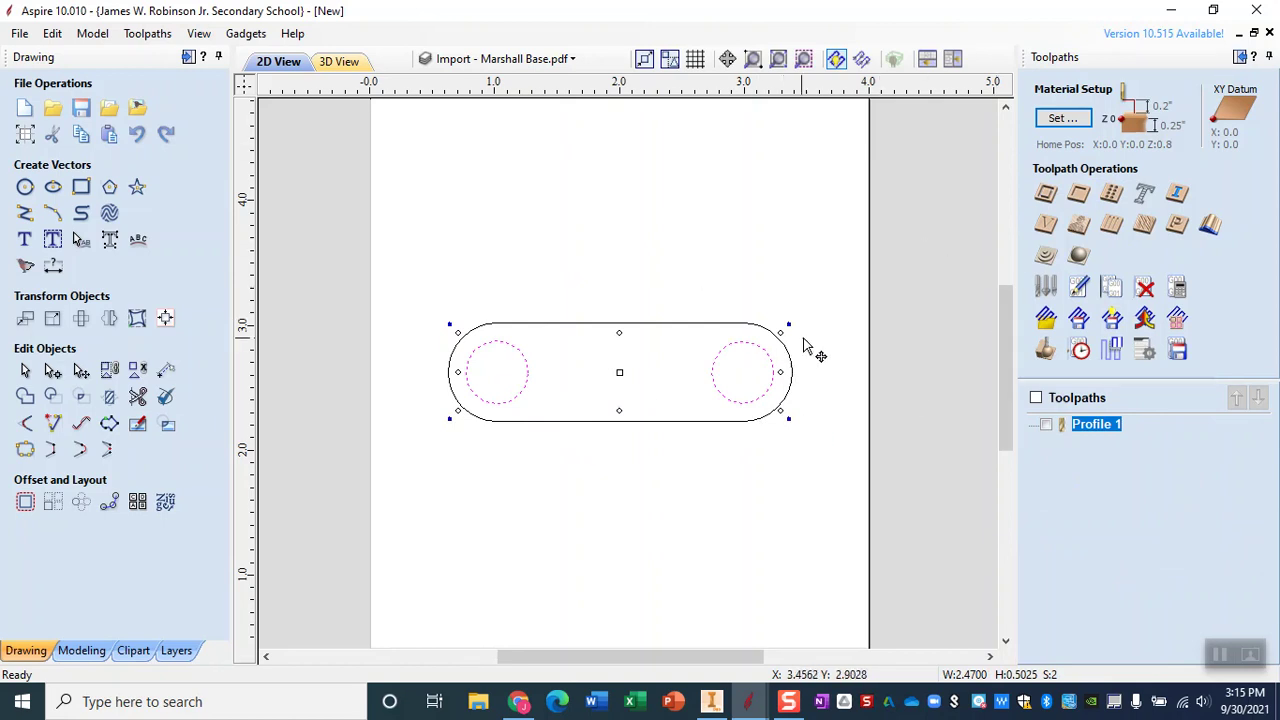
Calculate a 0.125-deep inside profile on the circles; it yields a no-toolpath error.
{"action": "left_click", "coordinate": [1046, 226]}
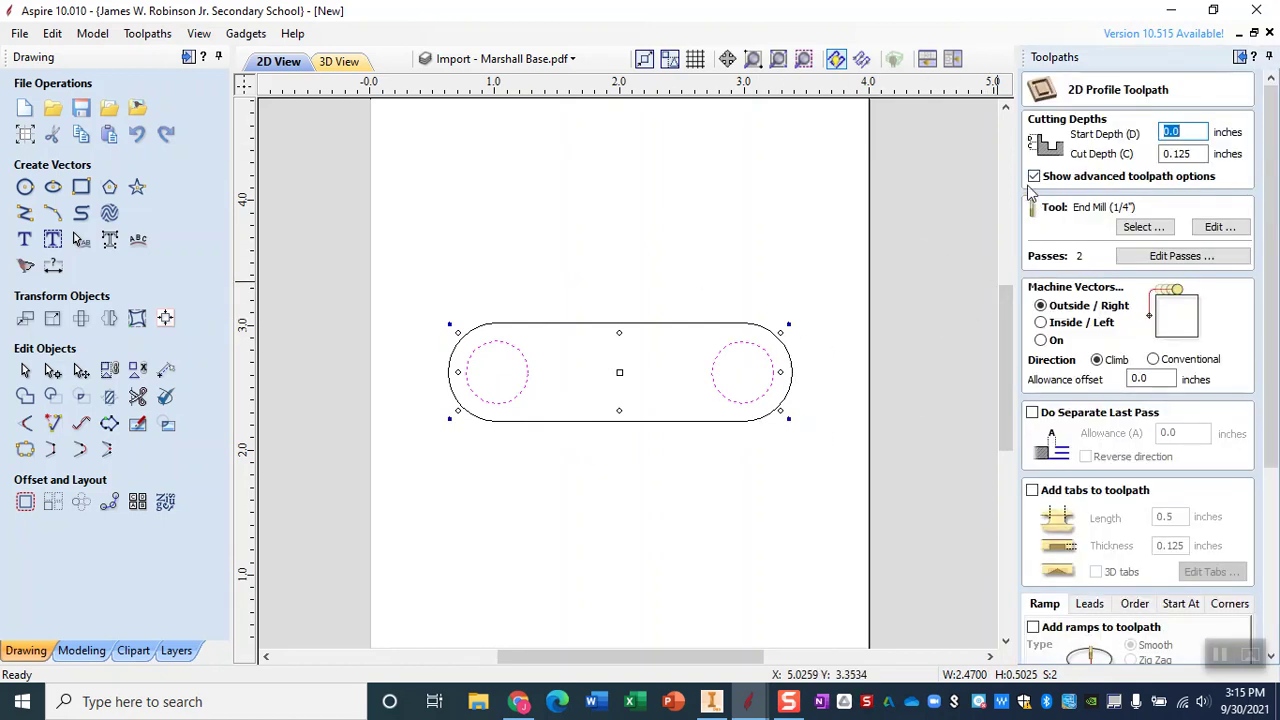
{"action": "double_click", "coordinate": [1172, 153]}
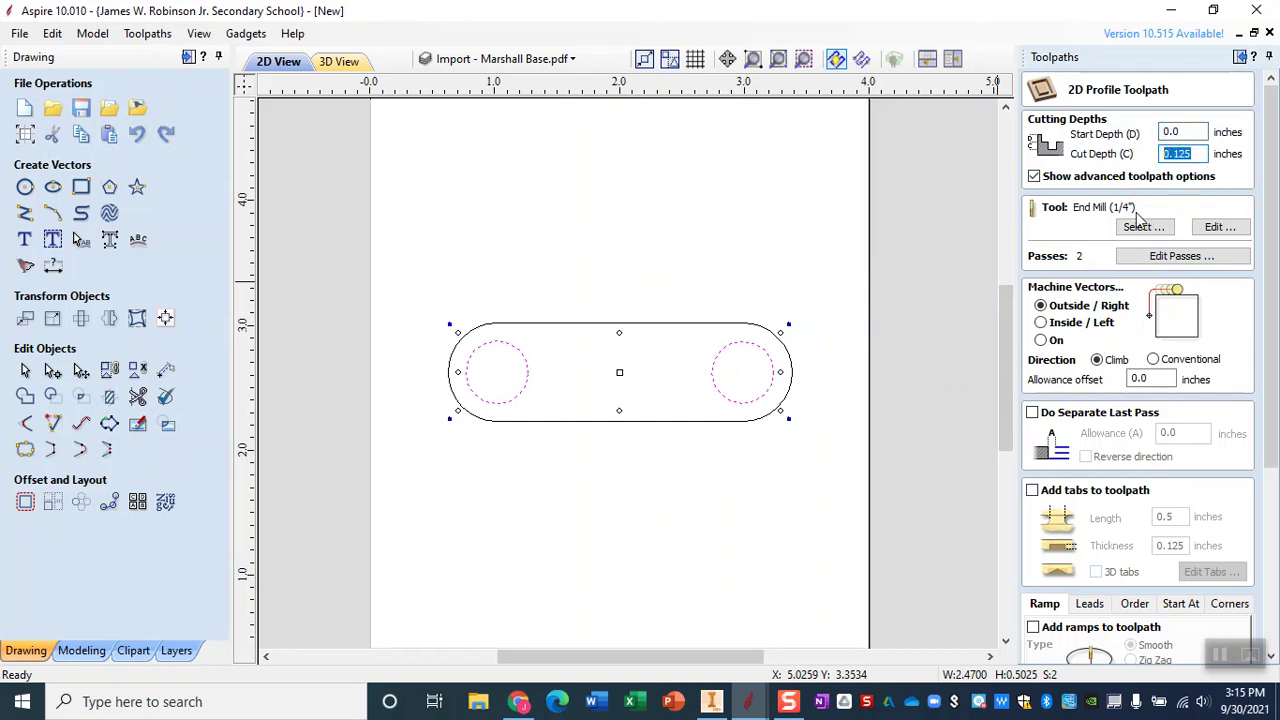
{"action": "left_click", "coordinate": [1041, 323]}
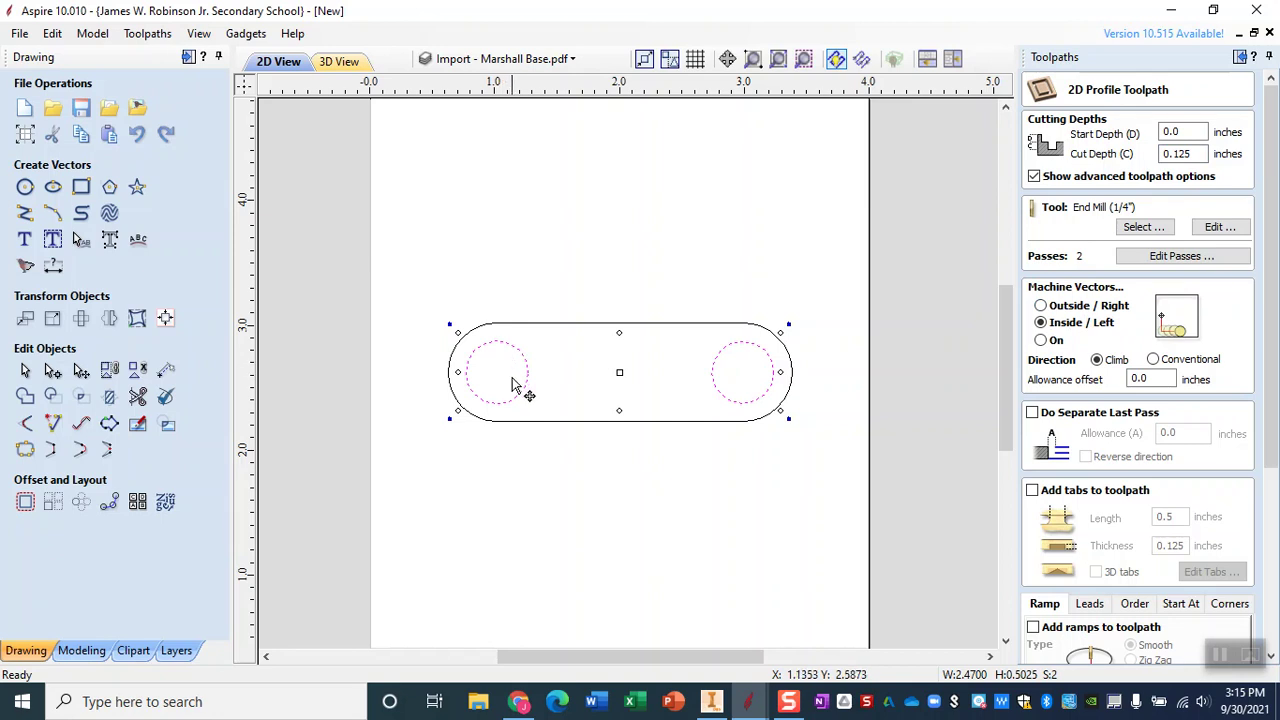
{"action": "scroll", "coordinate": [1113, 470], "scroll_direction": "down", "scroll_amount": 4}
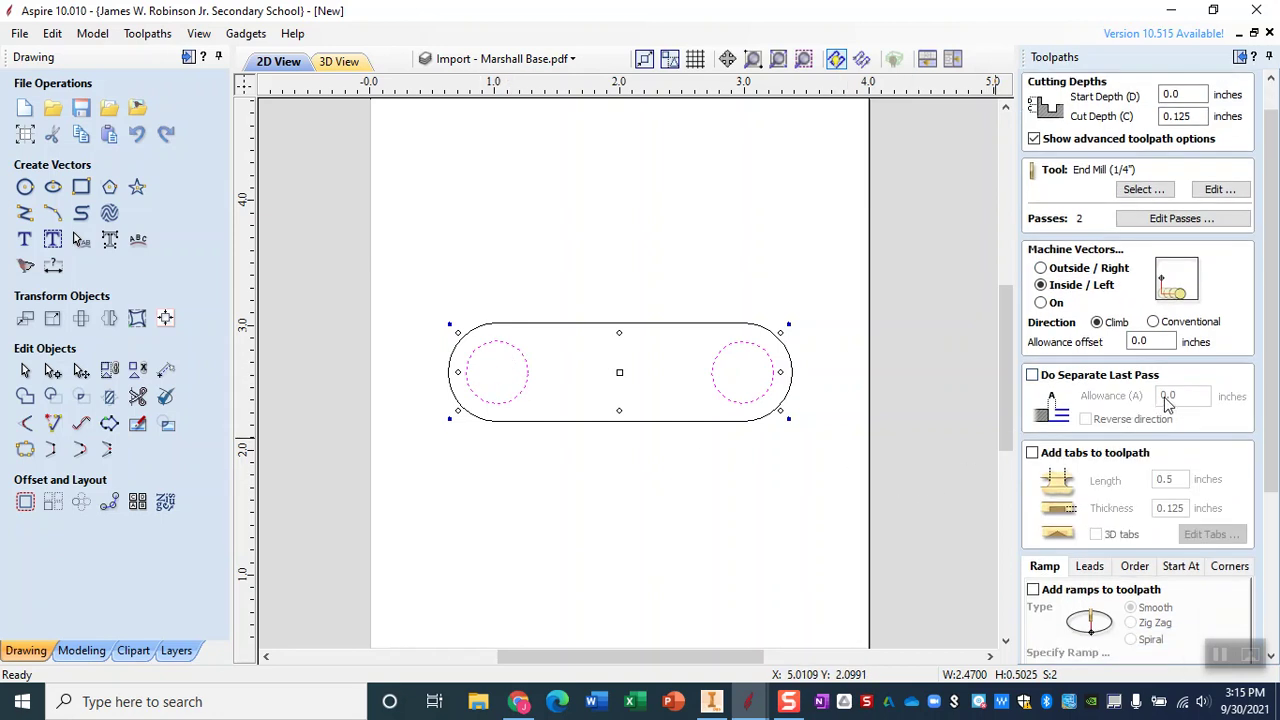
{"action": "scroll", "coordinate": [1113, 470], "scroll_direction": "down", "scroll_amount": 5}
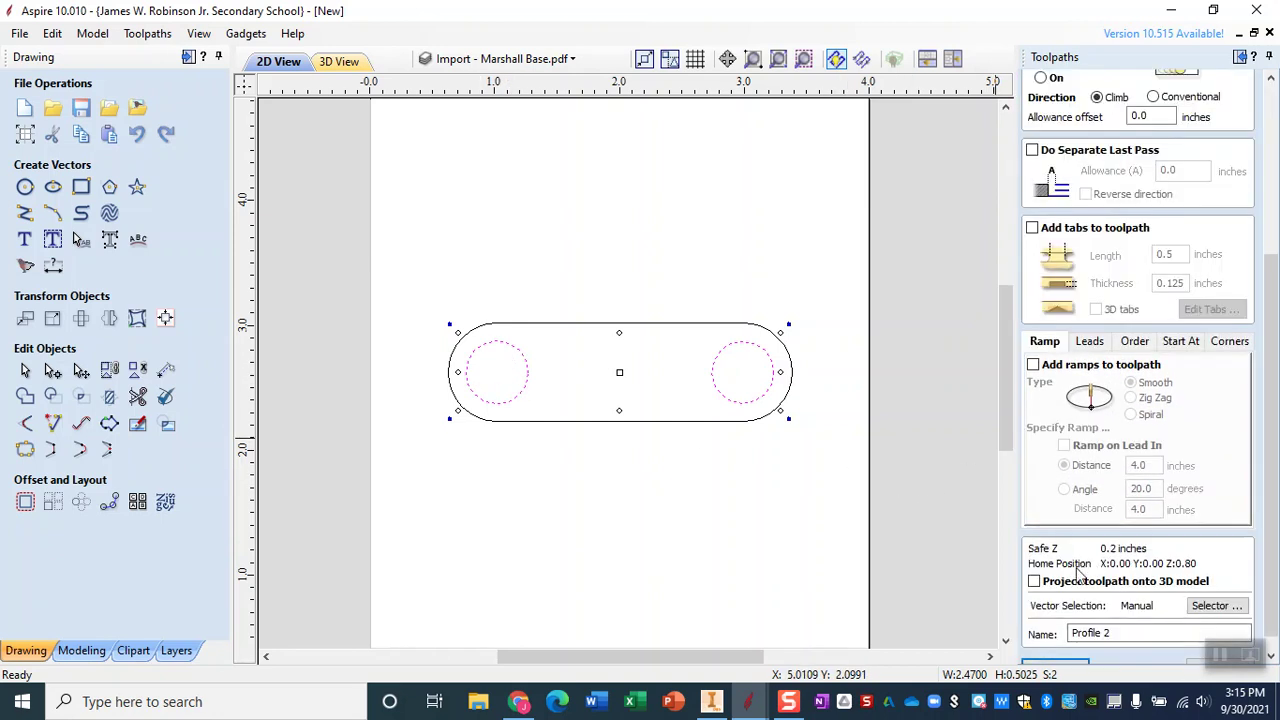
{"action": "left_click", "coordinate": [1058, 652]}
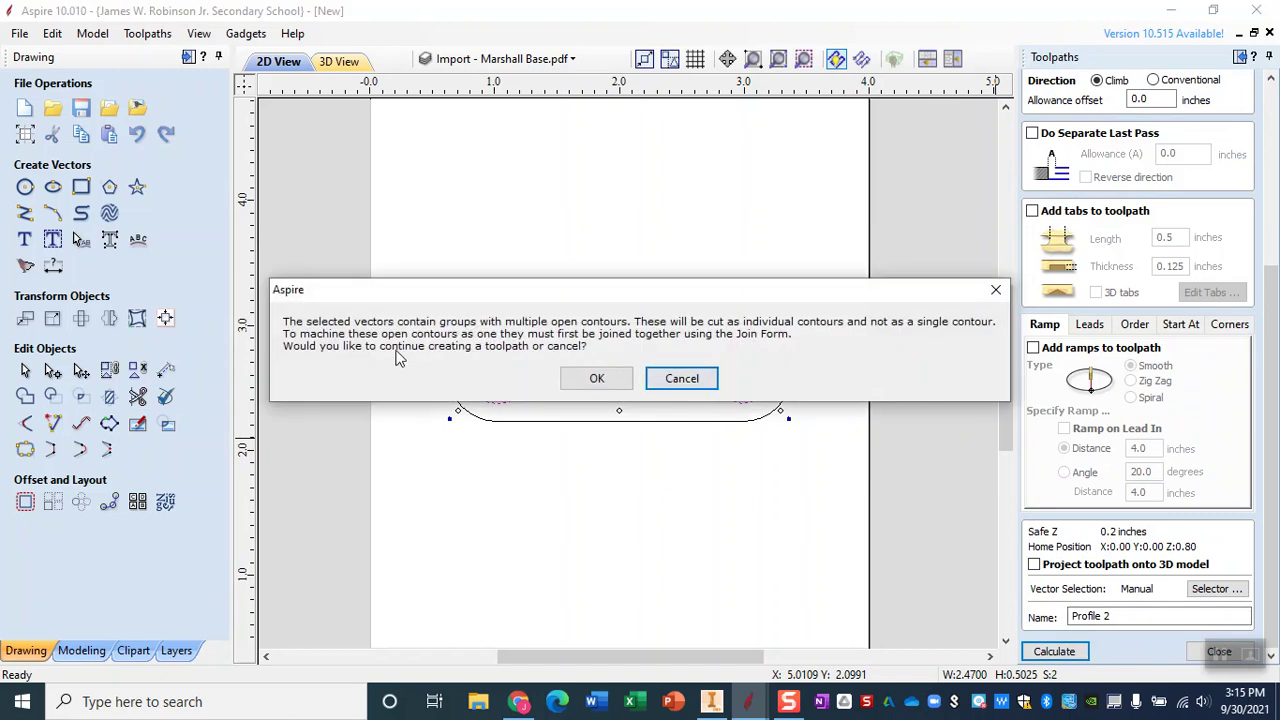
{"action": "left_click", "coordinate": [596, 379]}
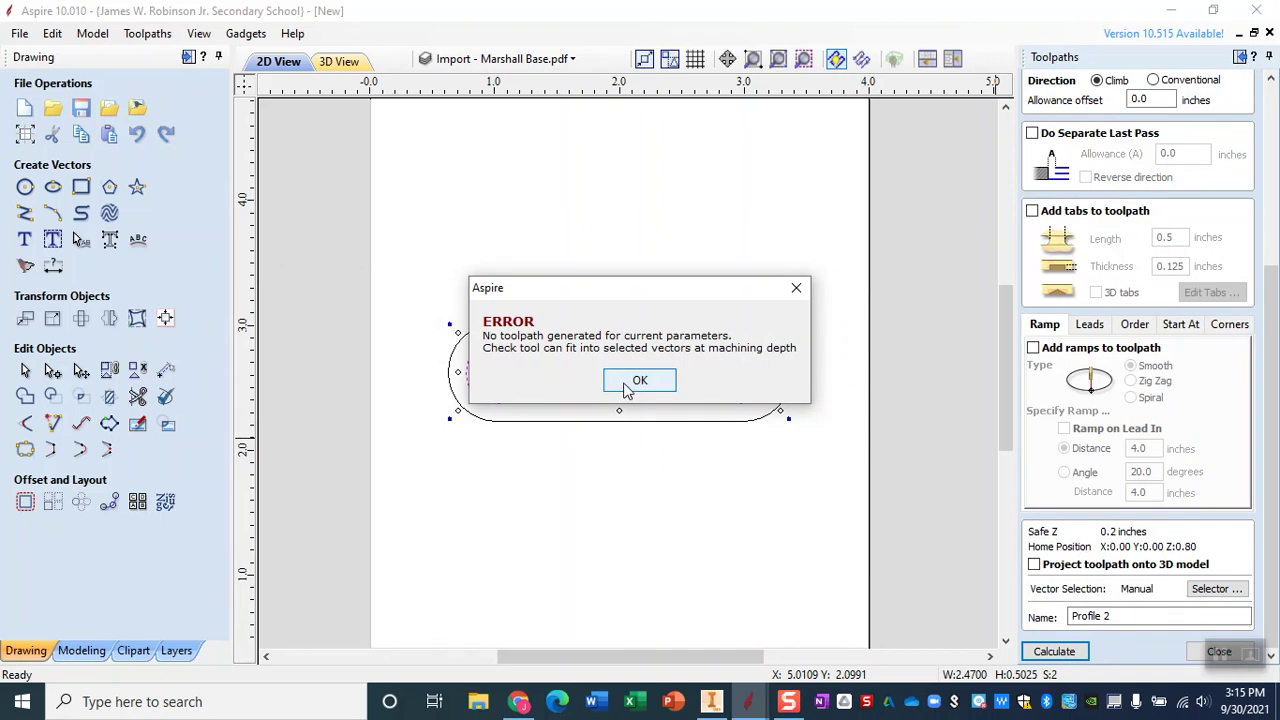
{"action": "left_click", "coordinate": [636, 382]}
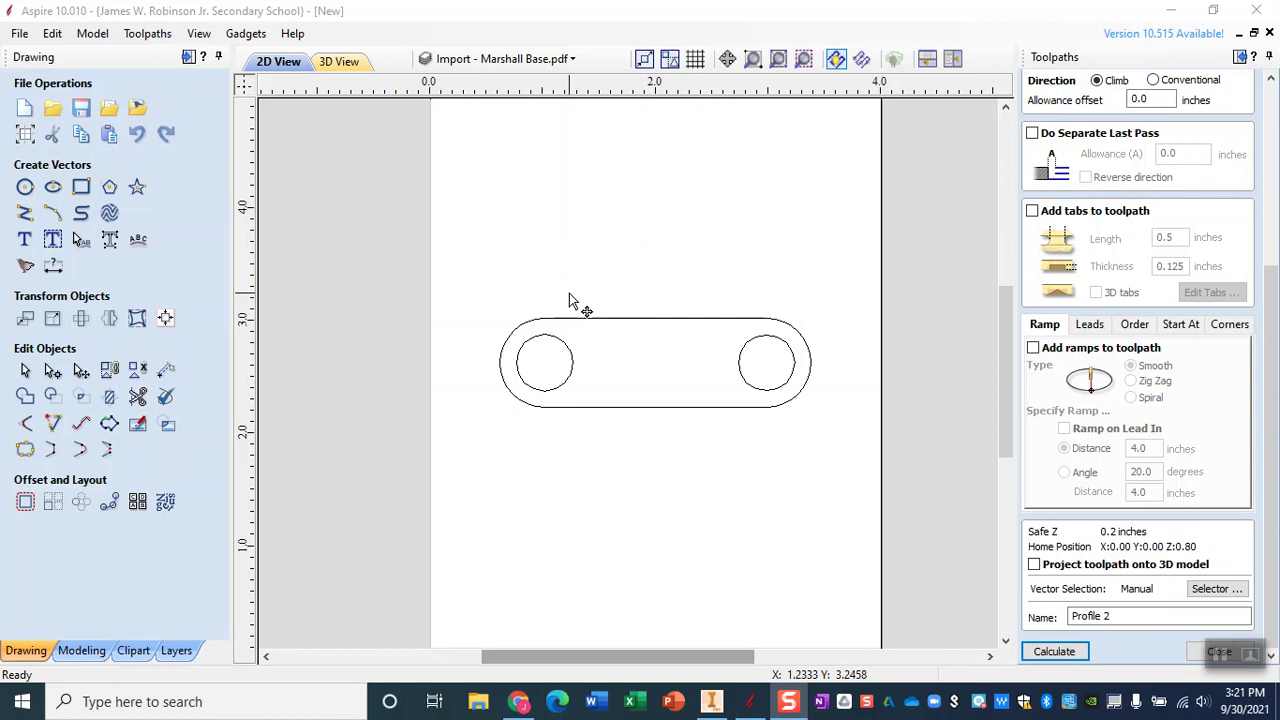
Select the left circle, then switch the selection to the right circle.
{"action": "left_click", "coordinate": [545, 336]}
{"action": "left_click", "coordinate": [765, 335]}
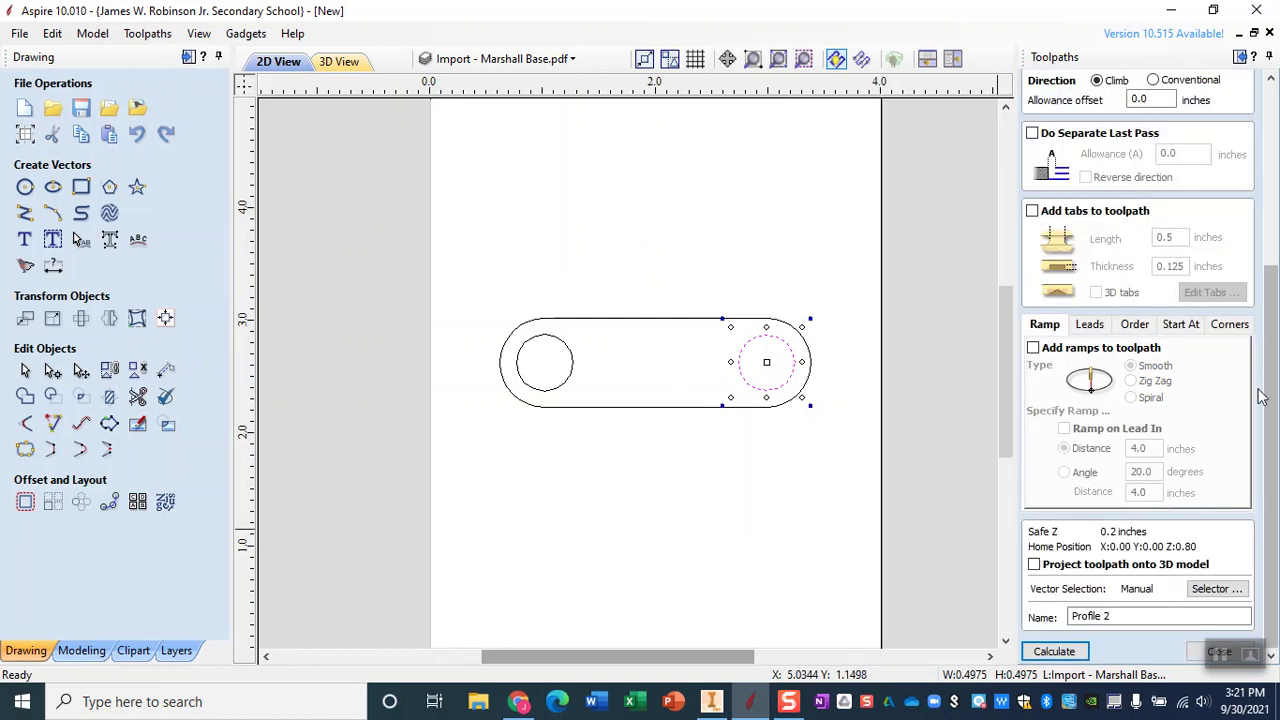
Close Profile 2 unsaved, orbit the carved board in 3D View, then bring up Save As.
{"action": "left_click", "coordinate": [1193, 655]}
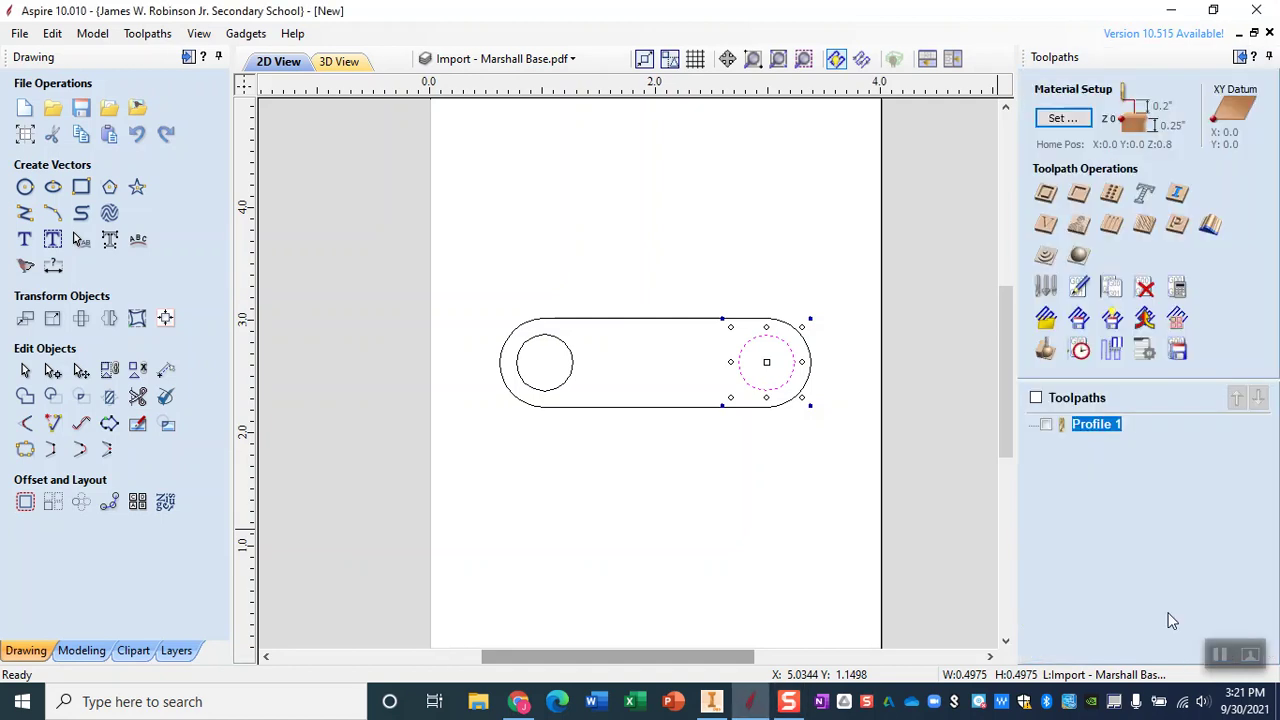
{"action": "left_click", "coordinate": [826, 363]}
{"action": "left_click", "coordinate": [338, 61]}
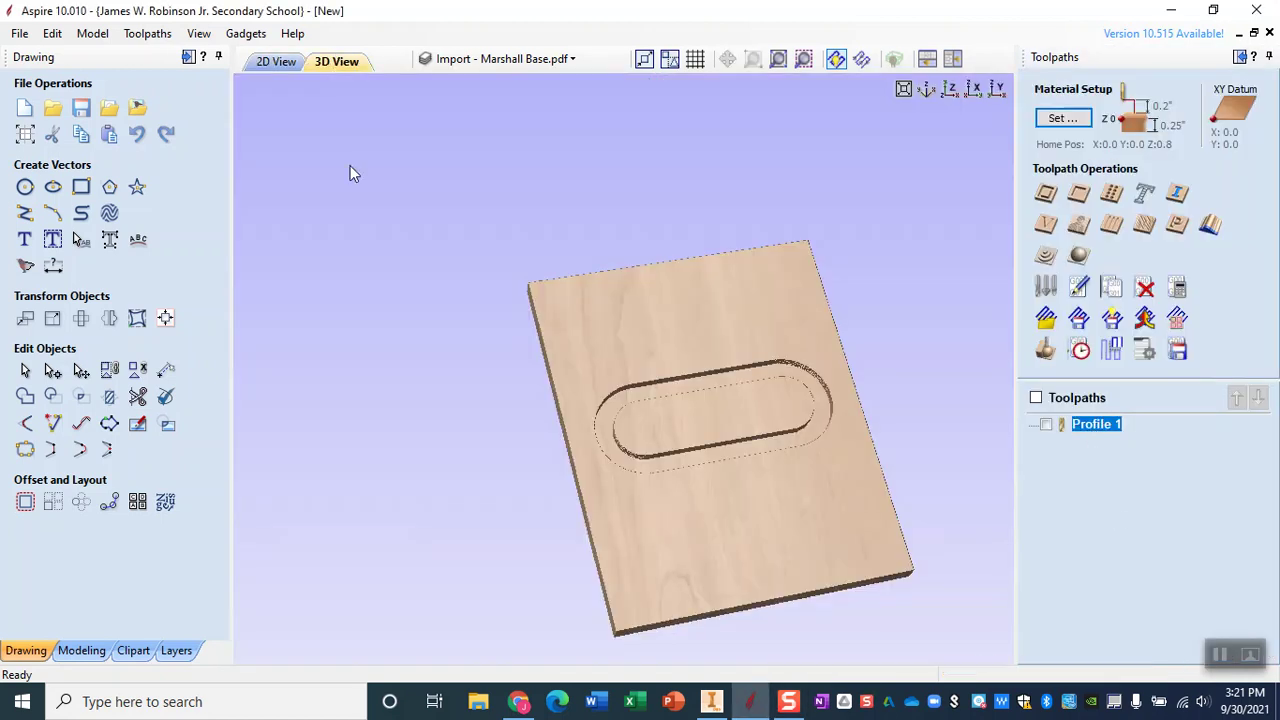
{"action": "left_click_drag", "start_coordinate": [699, 516], "coordinate": [703, 376]}
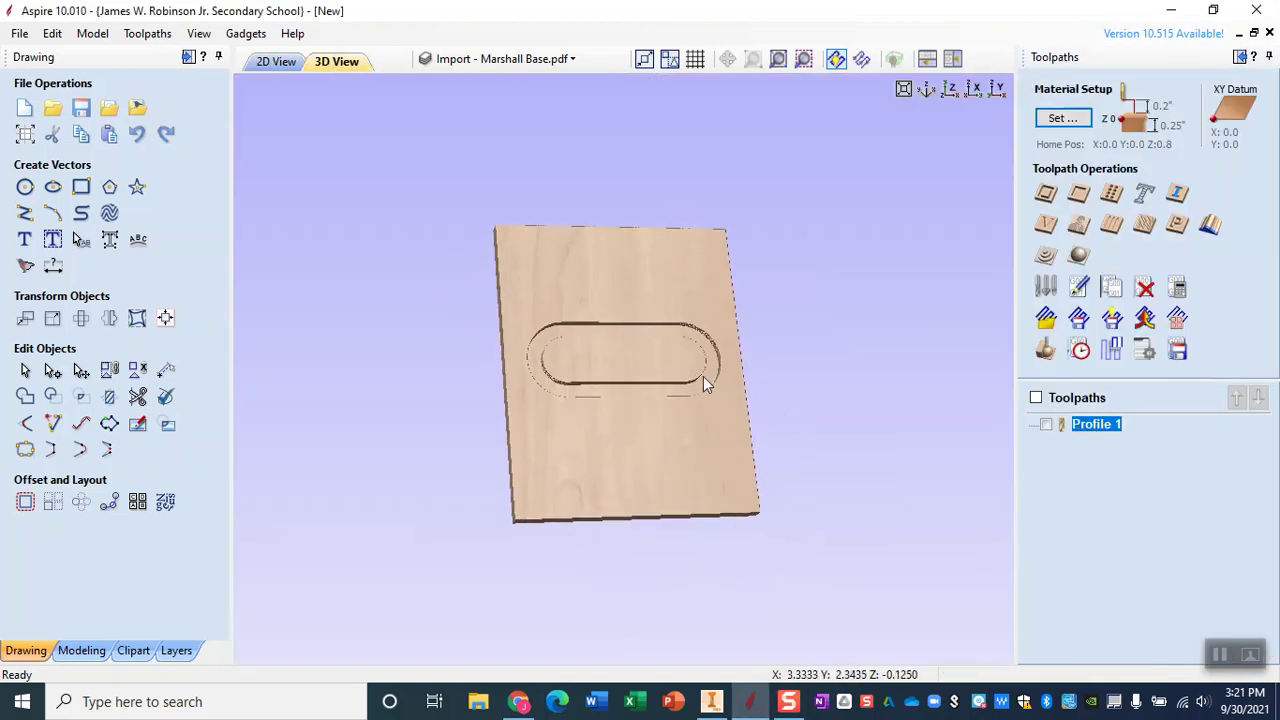
{"action": "left_click_drag", "start_coordinate": [697, 304], "coordinate": [687, 352]}
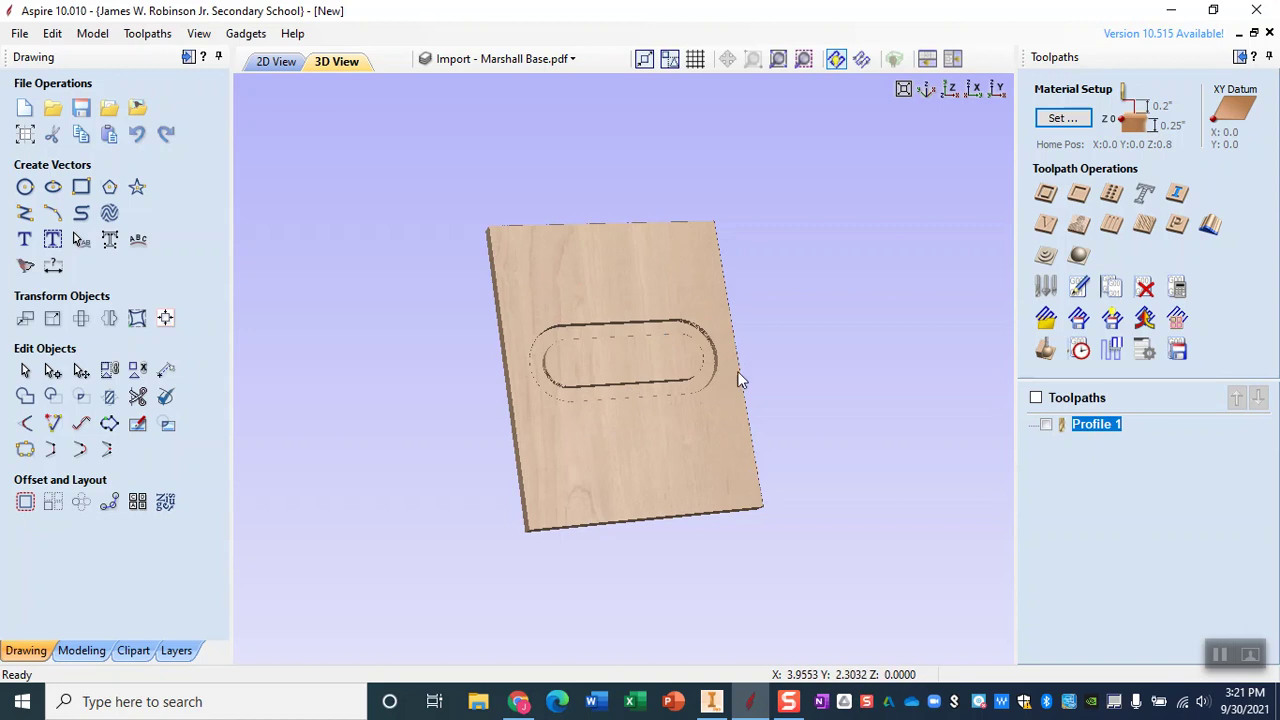
{"action": "left_click_drag", "start_coordinate": [753, 375], "coordinate": [566, 300]}
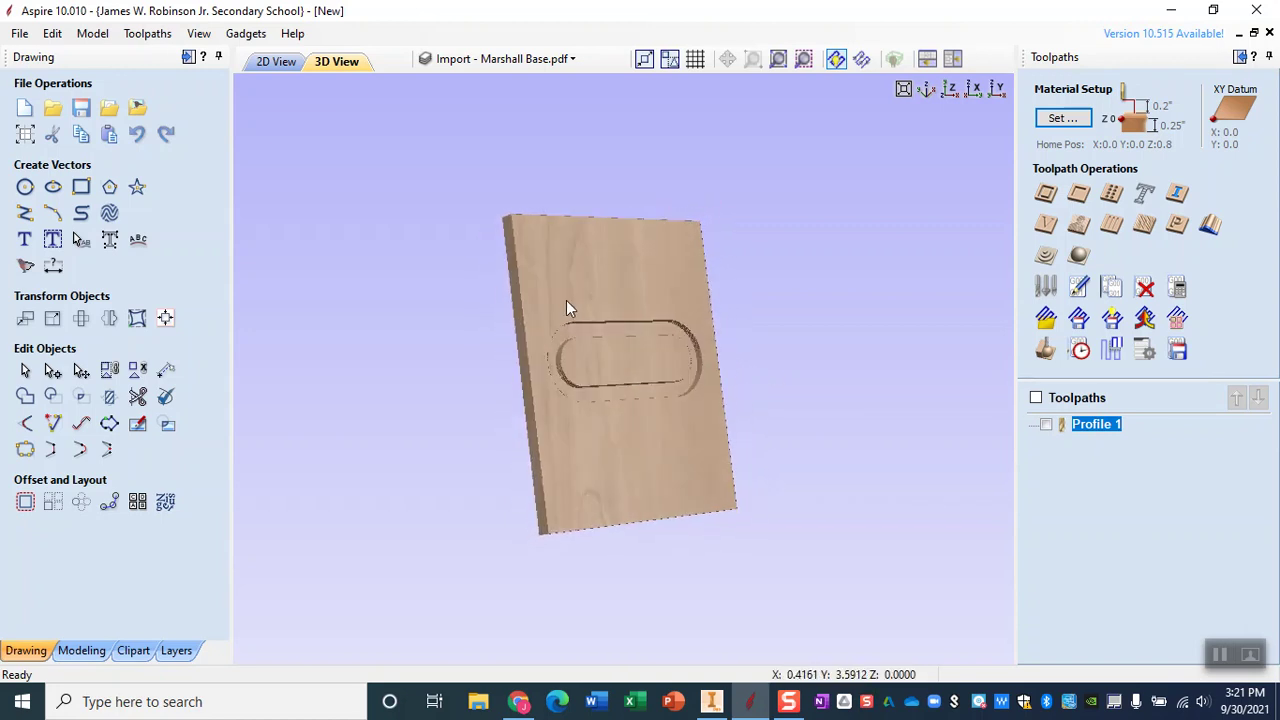
{"action": "left_click", "coordinate": [80, 109]}
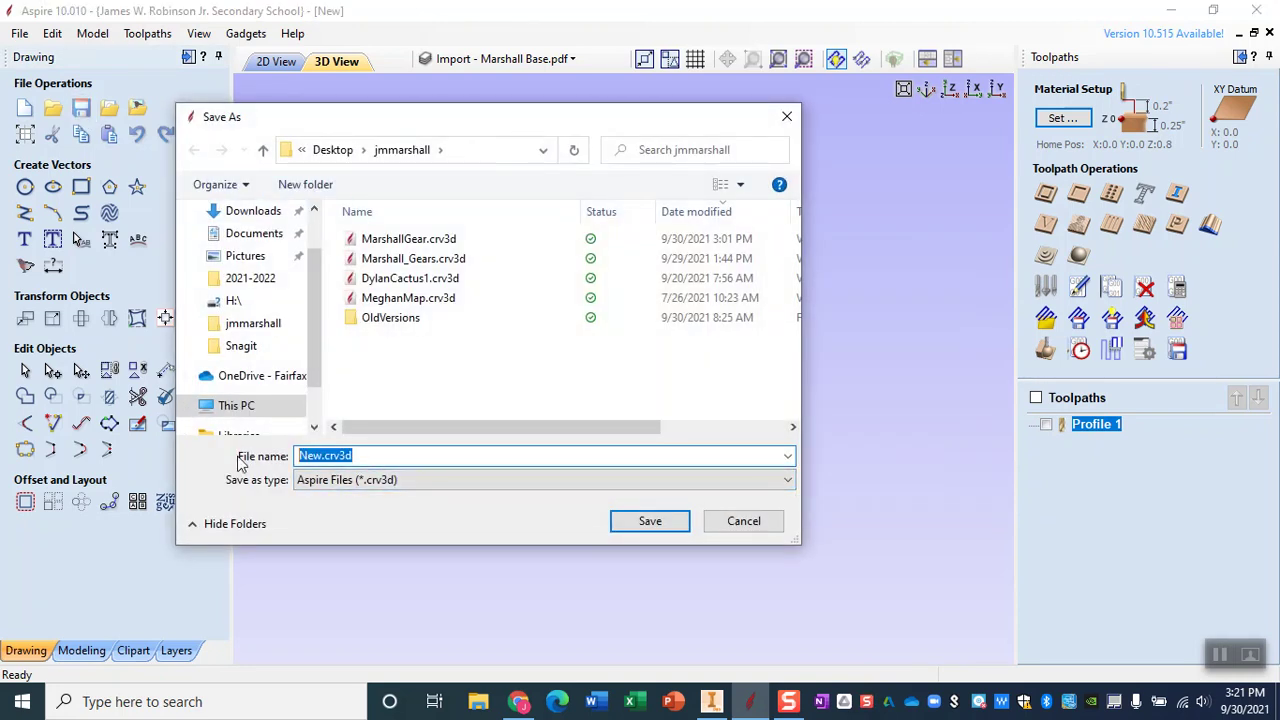
Save the job as MarshallBase.crv3d.
{"action": "type", "text": "Marsh"}
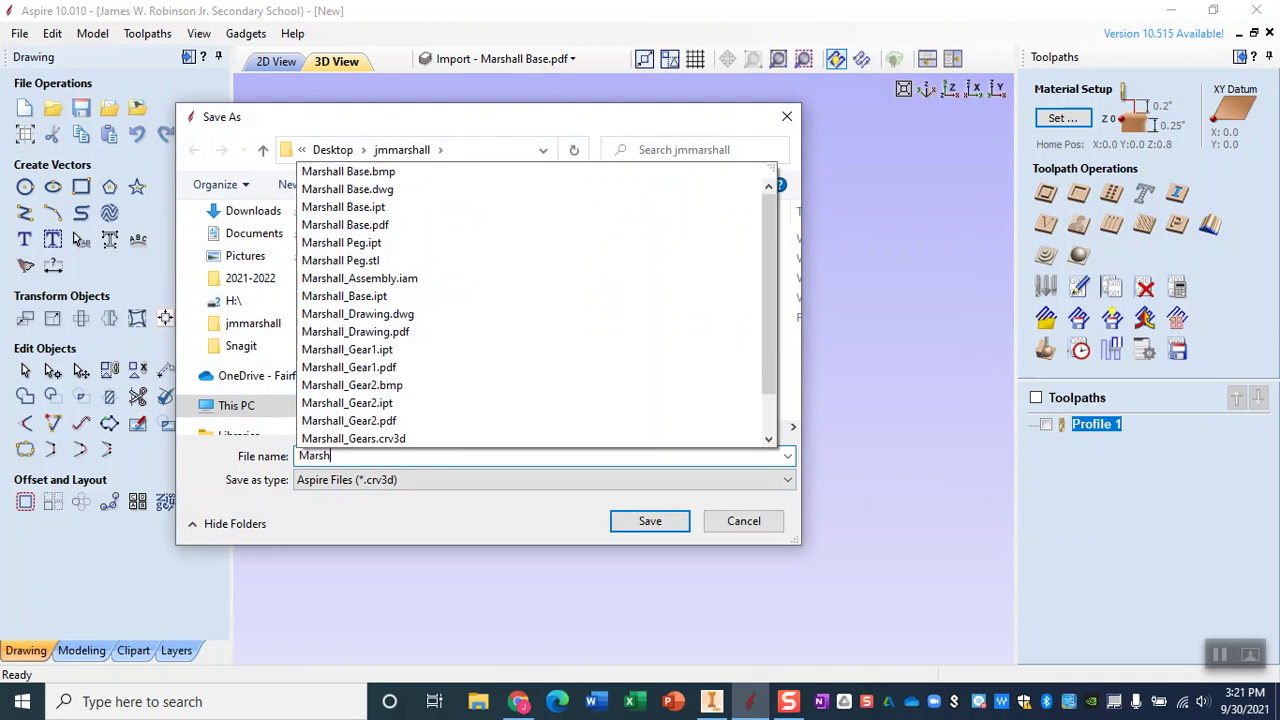
{"action": "type", "text": "allBase"}
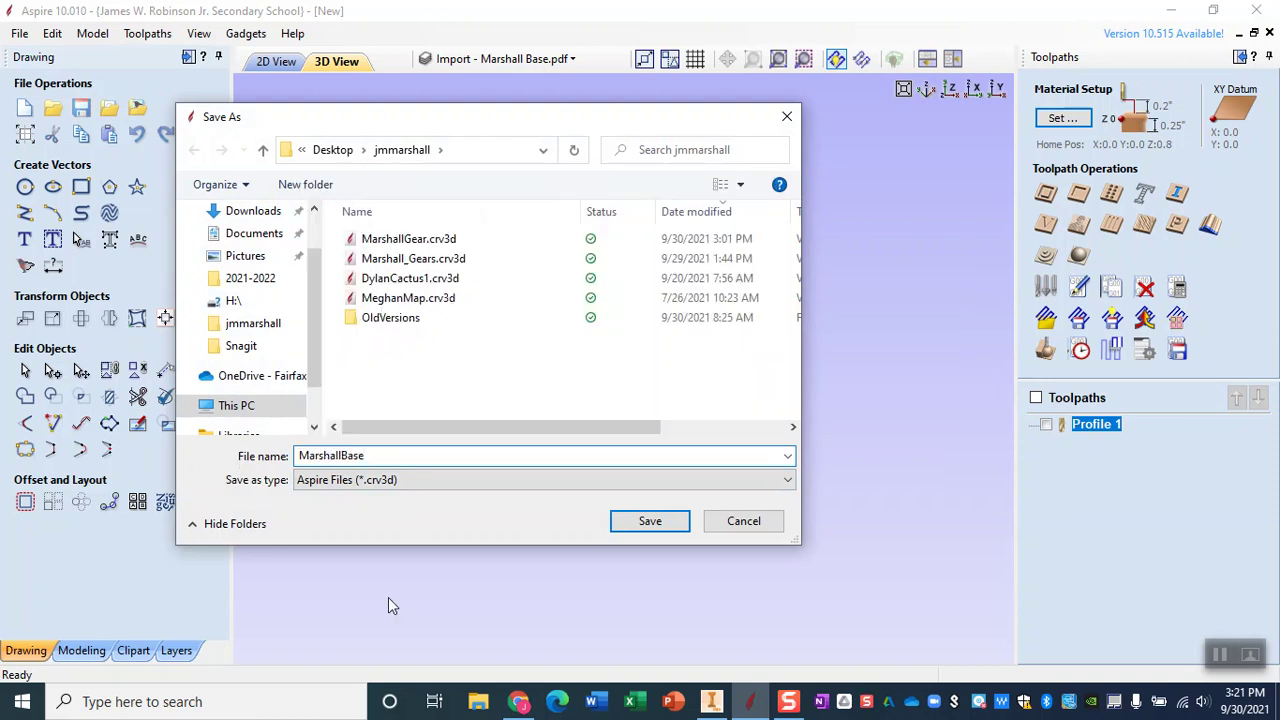
{"action": "left_click", "coordinate": [647, 527]}
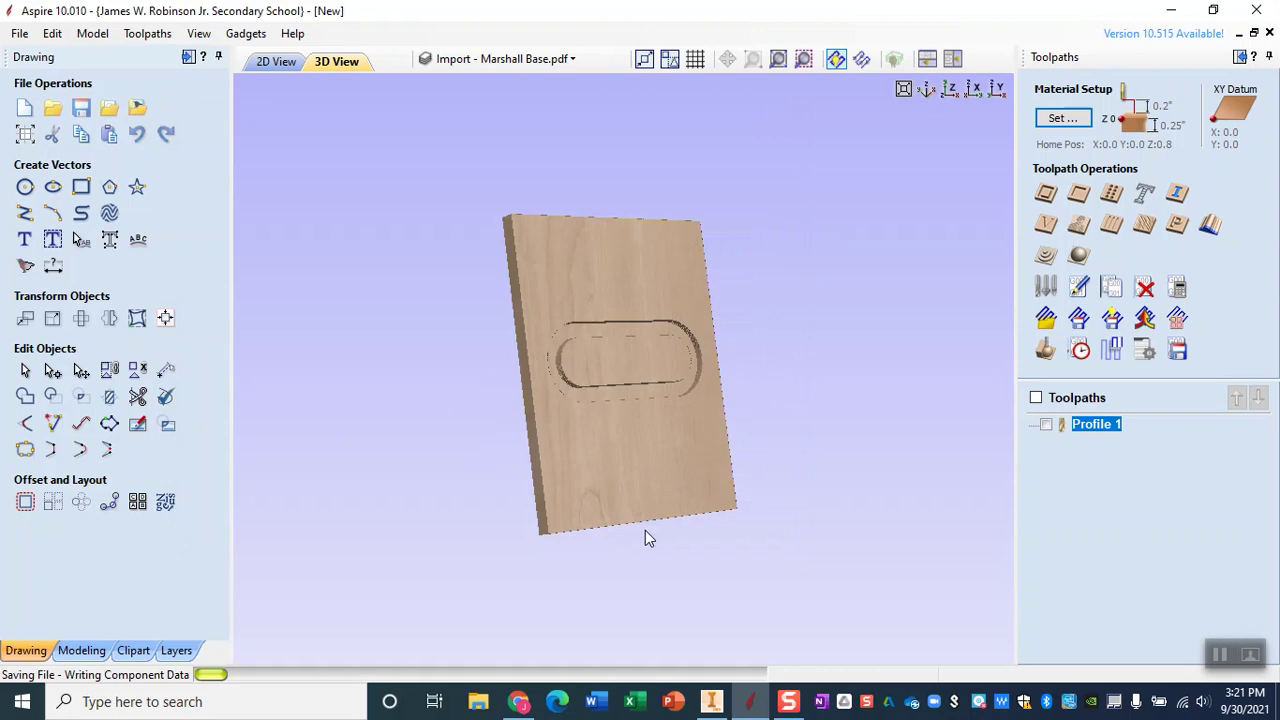
Export Profile 1 as JM1Base.tap with the CNCShark-USB Arcs (inch) post processor.
{"action": "left_click", "coordinate": [1177, 350]}
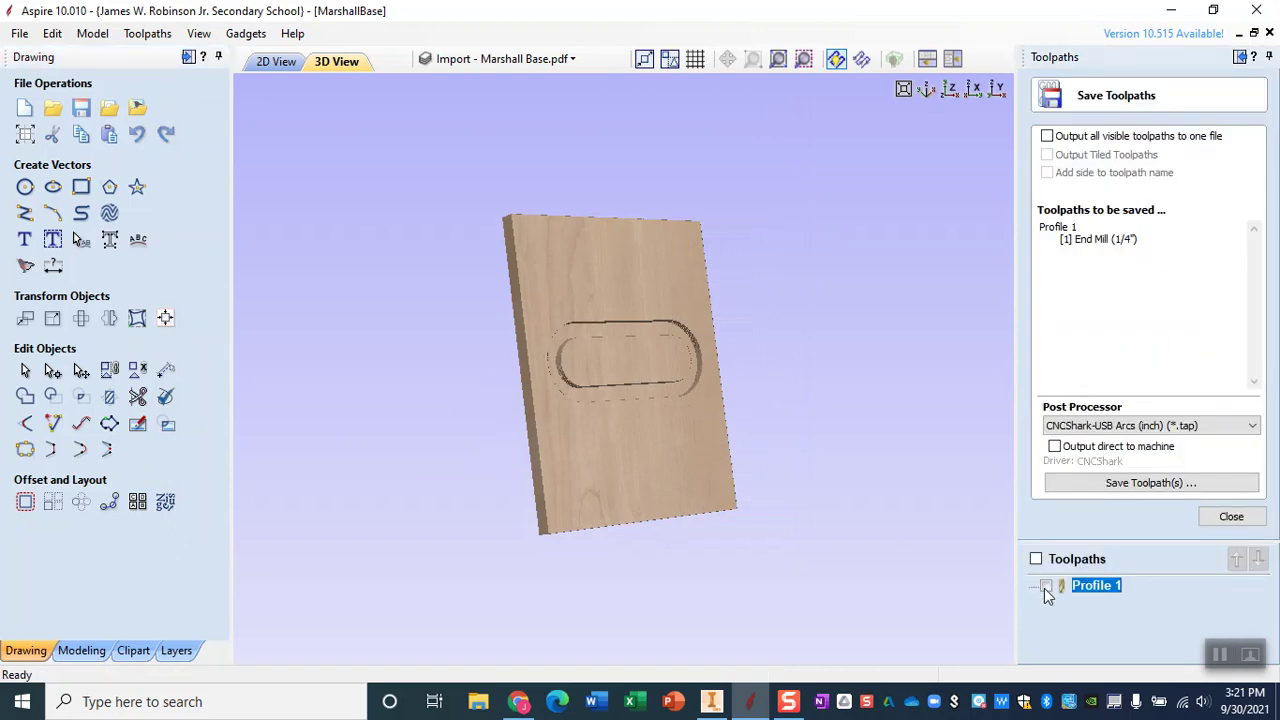
{"action": "left_click", "coordinate": [1046, 587]}
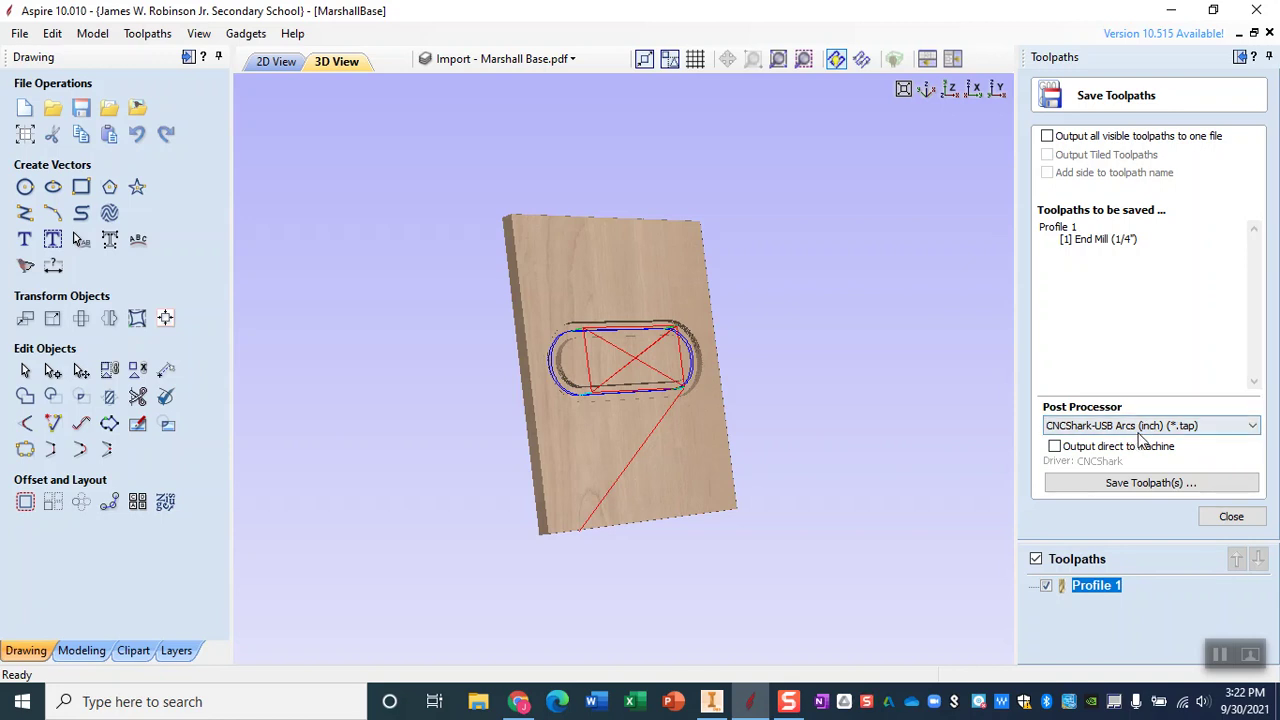
{"action": "left_click", "coordinate": [1184, 488]}
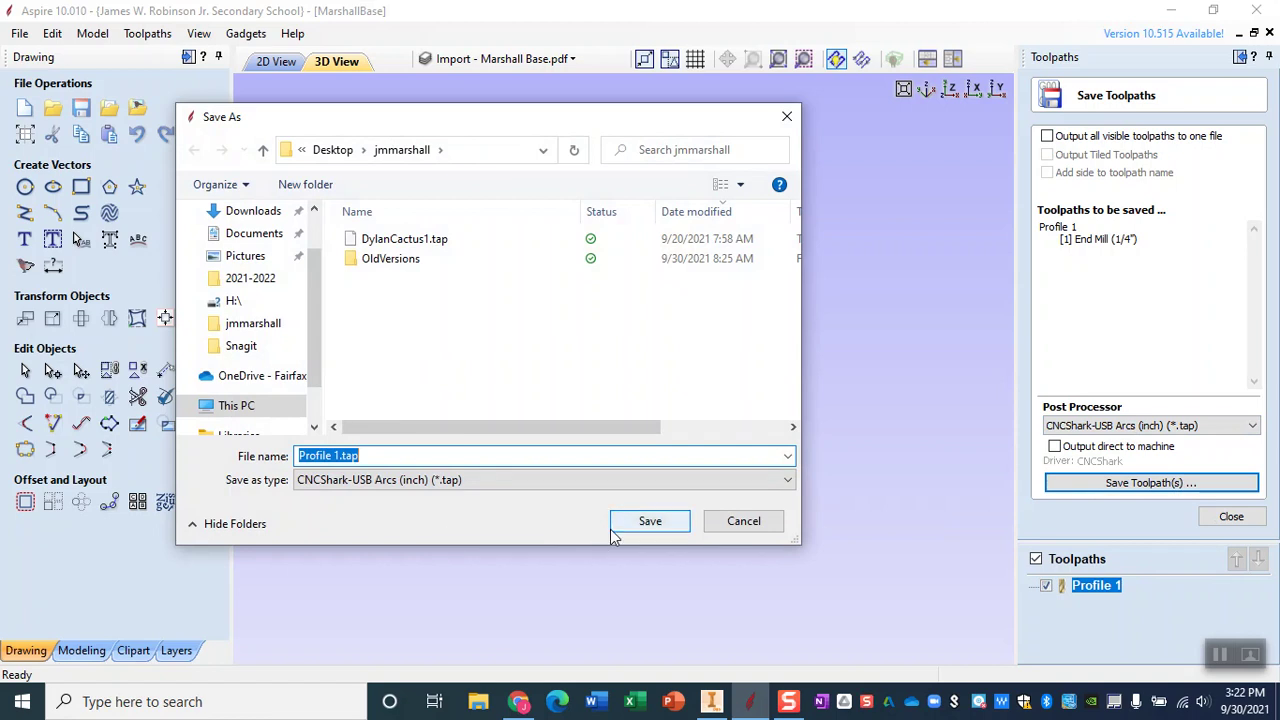
{"action": "type", "text": "J"}
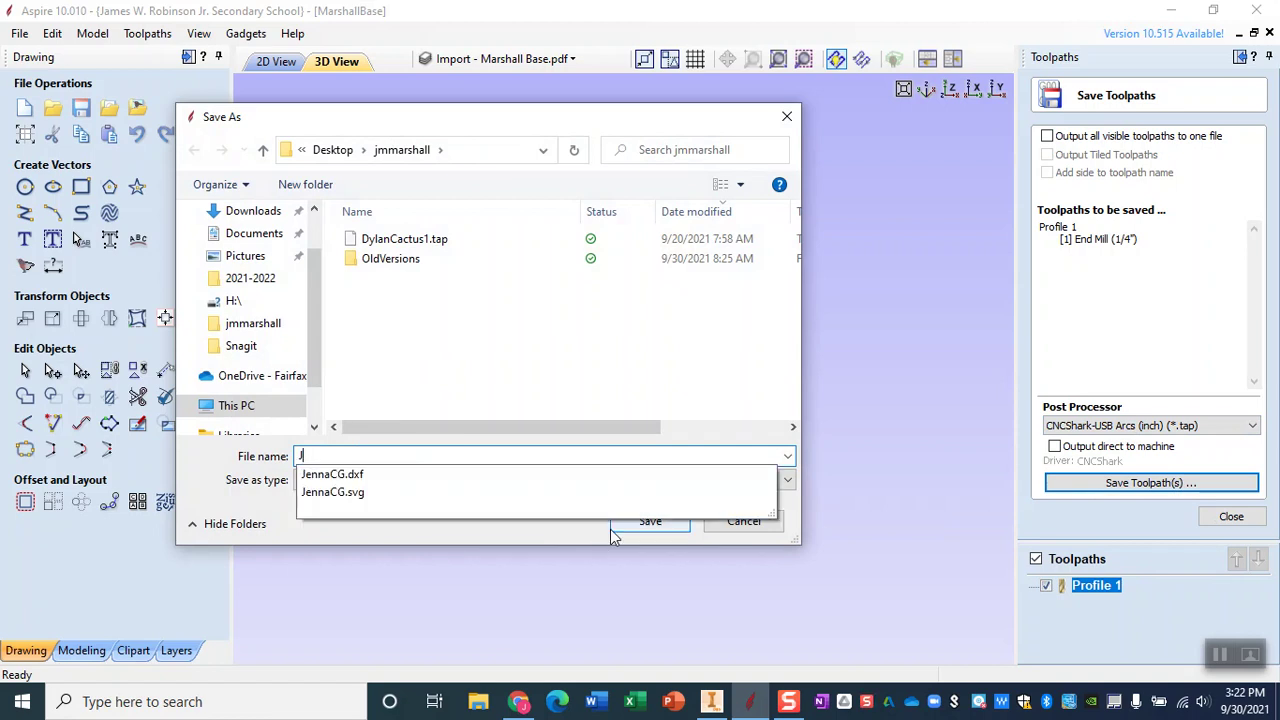
{"action": "type", "text": "M"}
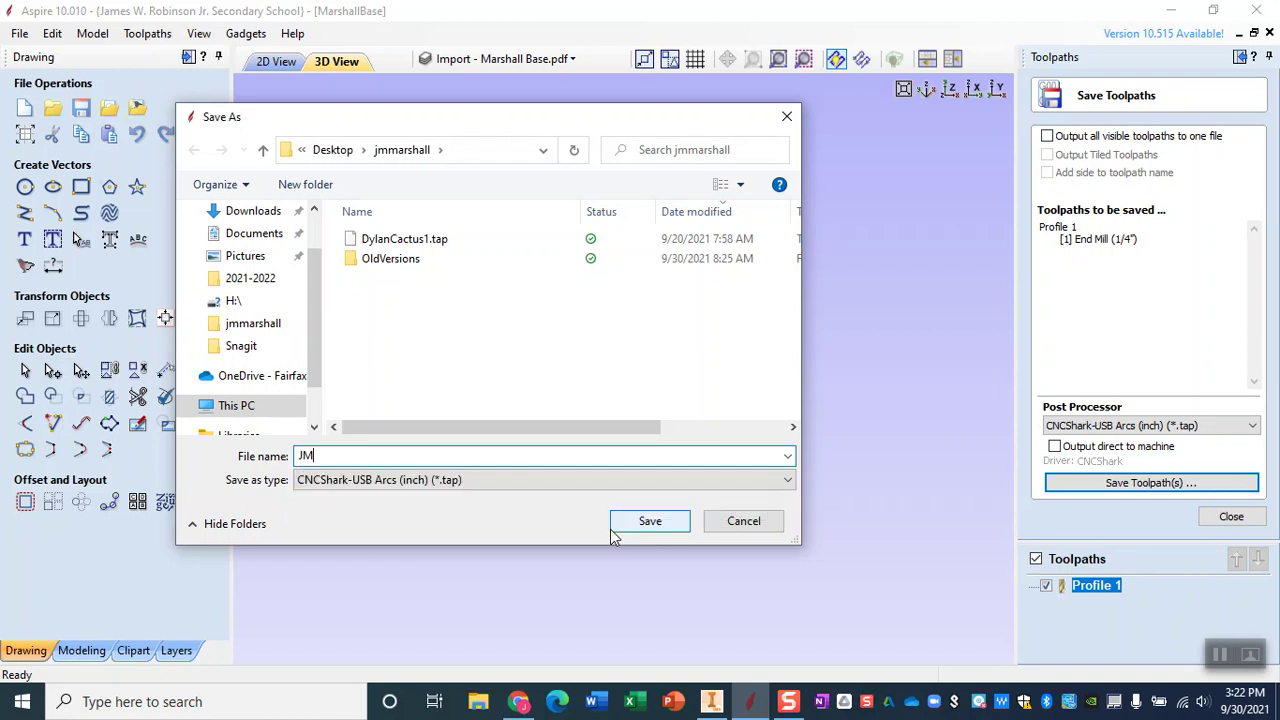
{"action": "type", "text": "1Base"}
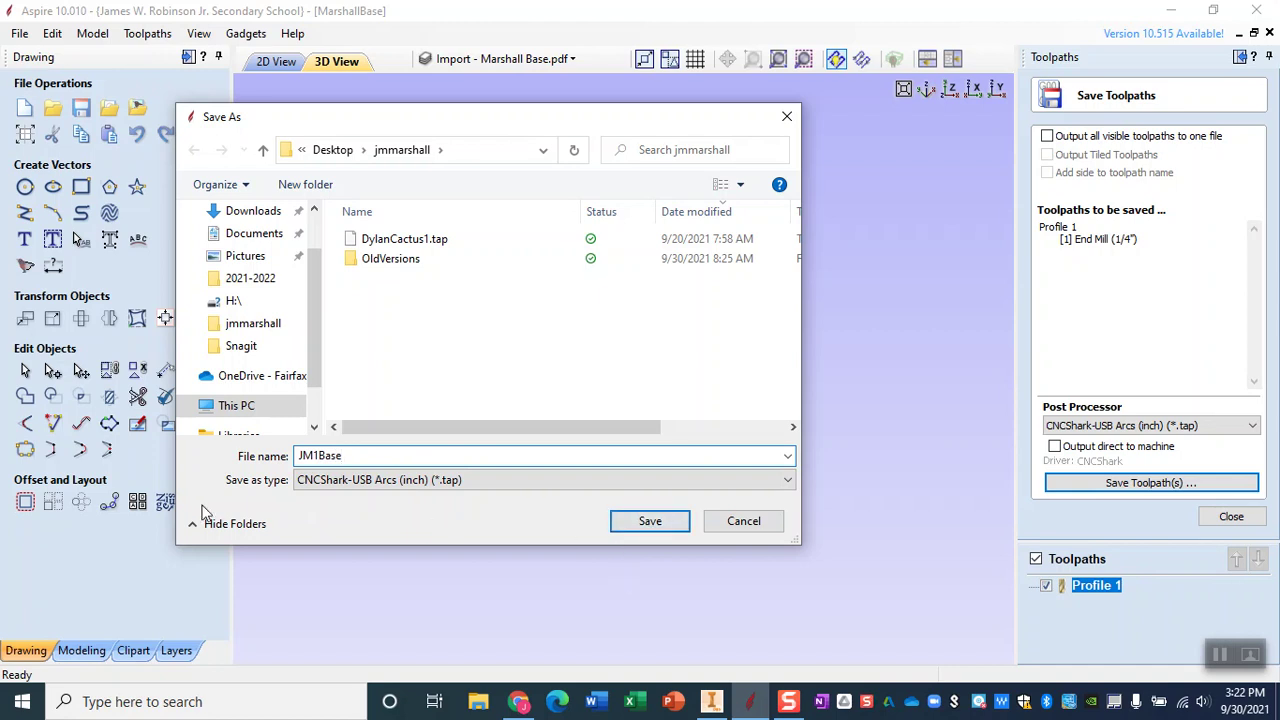
{"action": "left_click", "coordinate": [656, 528]}
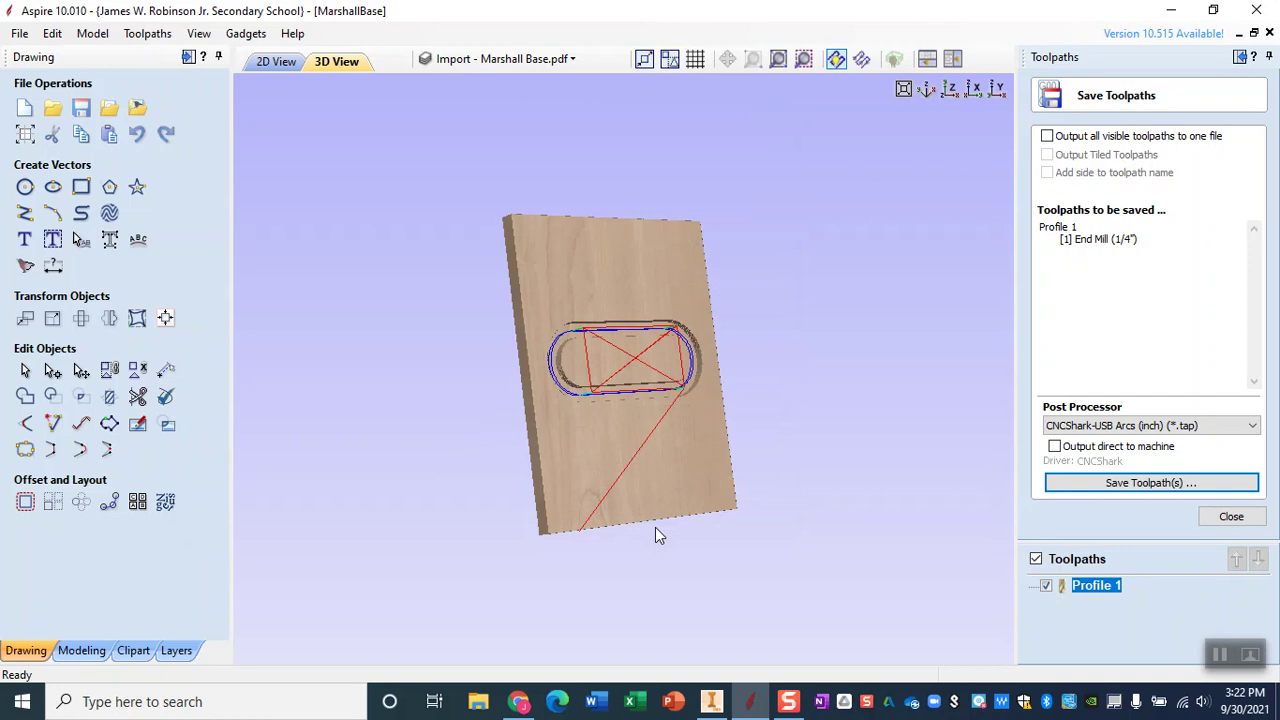